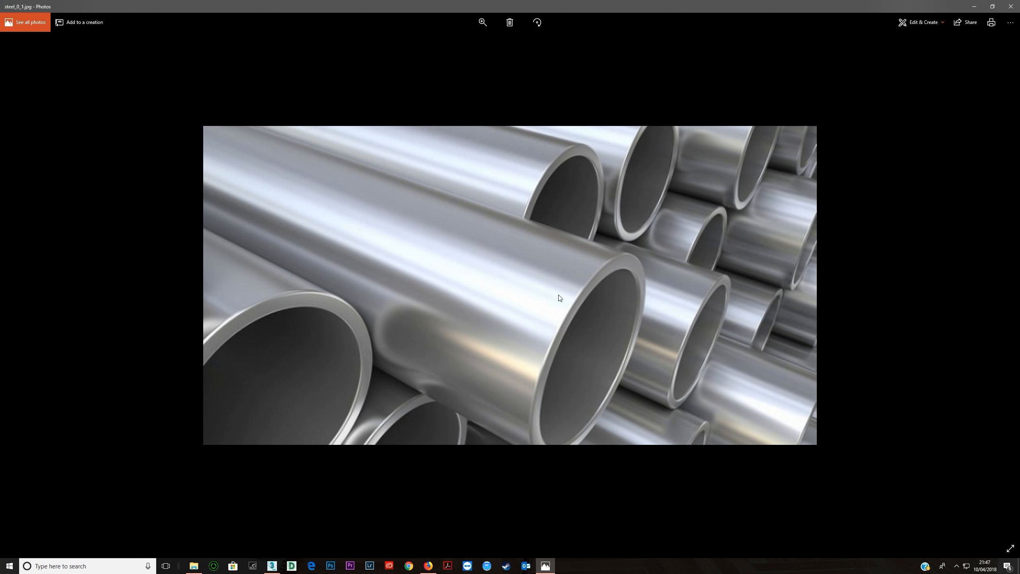
Switch to 3ds Max, add a VRayMtl to the material graph and assign it to the sphere
{"action": "left_click", "coordinate": [974, 7]}
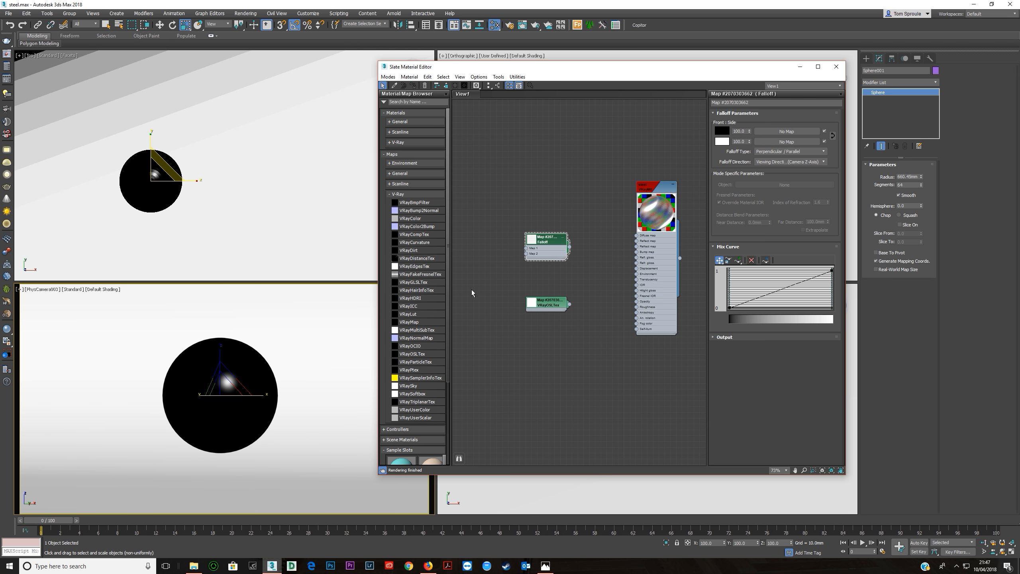
{"action": "left_click", "coordinate": [402, 194]}
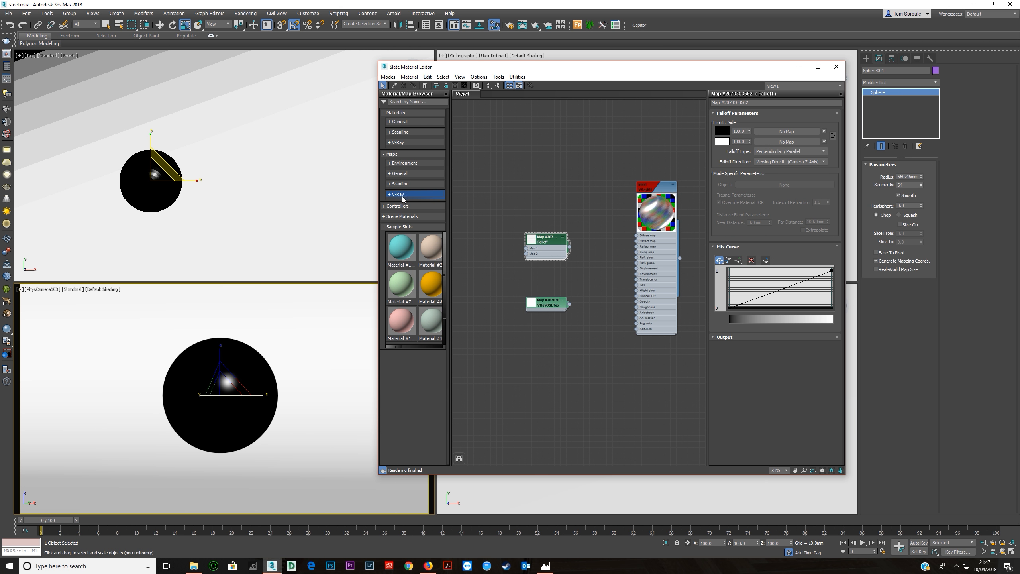
{"action": "left_click", "coordinate": [398, 143]}
{"action": "left_click_drag", "start_coordinate": [408, 238], "coordinate": [585, 211]}
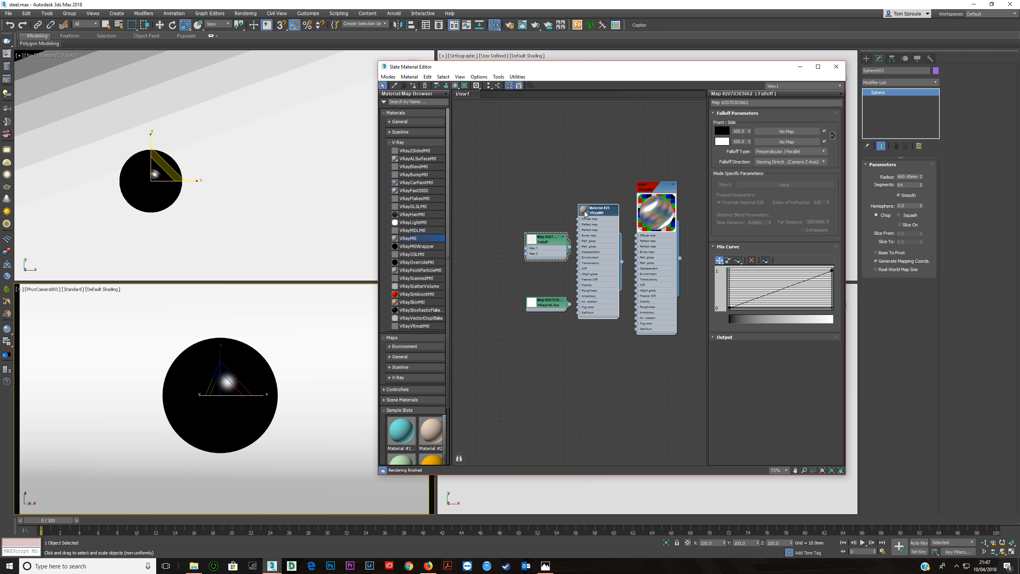
{"action": "double_click", "coordinate": [584, 210]}
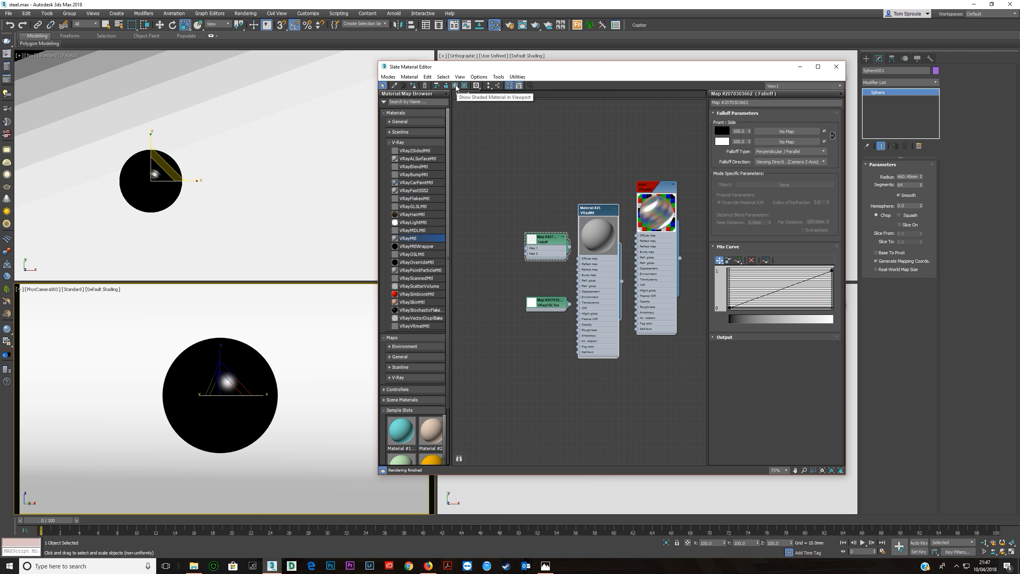
{"action": "left_click_drag", "start_coordinate": [596, 282], "coordinate": [602, 268]}
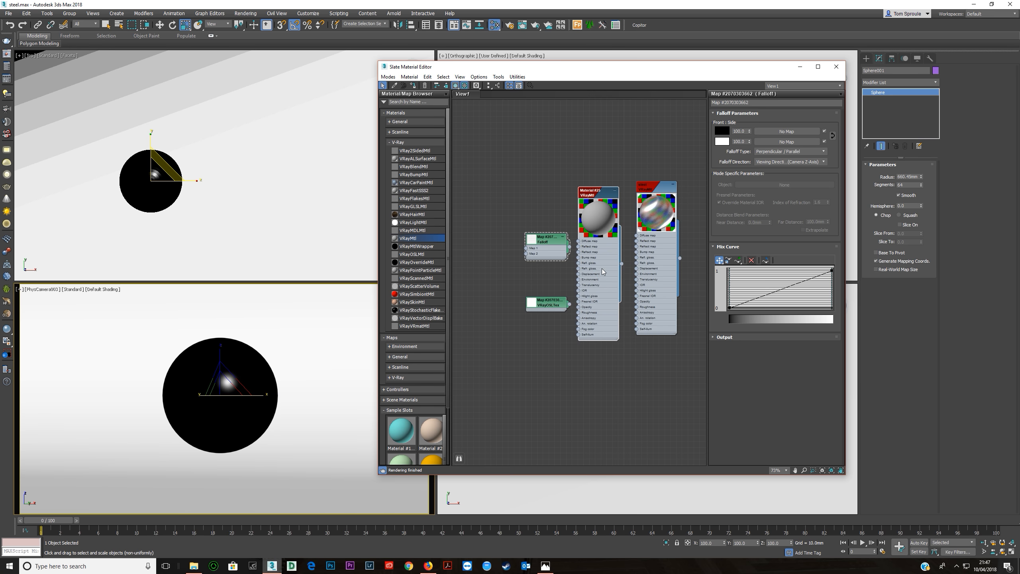
{"action": "left_click", "coordinate": [412, 86]}
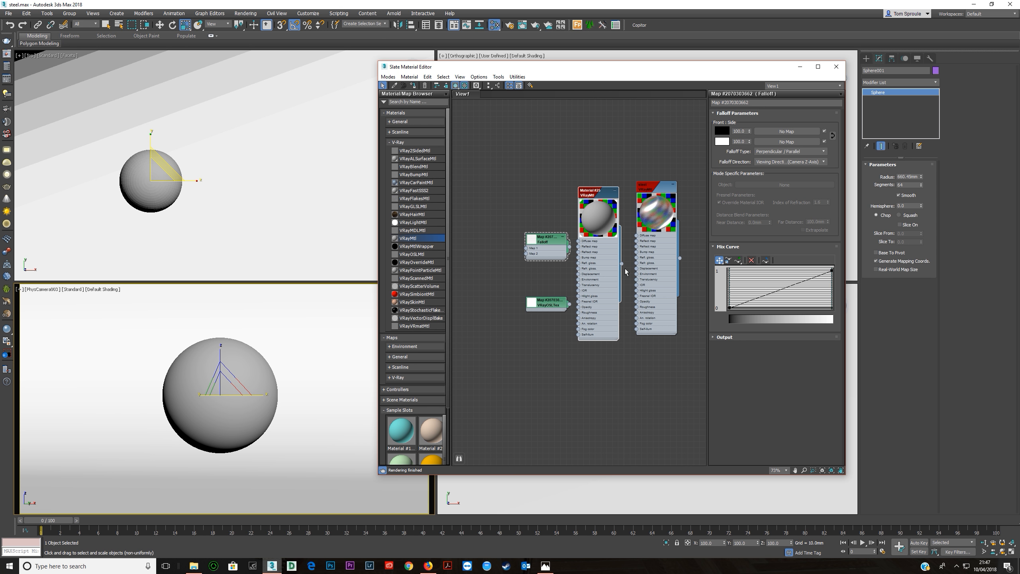
Move the Falloff and VRayOSLTex nodes clear of the new material and set its diffuse colour to black
{"action": "left_click_drag", "start_coordinate": [553, 338], "coordinate": [499, 240]}
{"action": "left_click", "coordinate": [596, 267]}
{"action": "left_click", "coordinate": [596, 268]}
{"action": "left_click", "coordinate": [754, 122]}
{"action": "left_click_drag", "start_coordinate": [279, 93], "coordinate": [224, 97]}
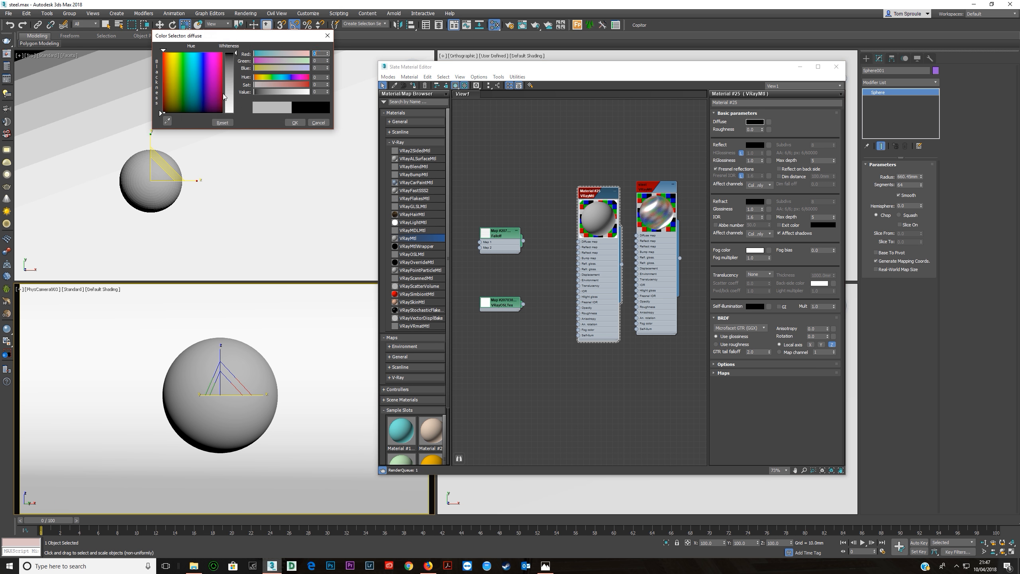
{"action": "left_click", "coordinate": [295, 123]}
Set the new material's reflection colour to white and turn off Fresnel reflections
{"action": "left_click", "coordinate": [755, 145]}
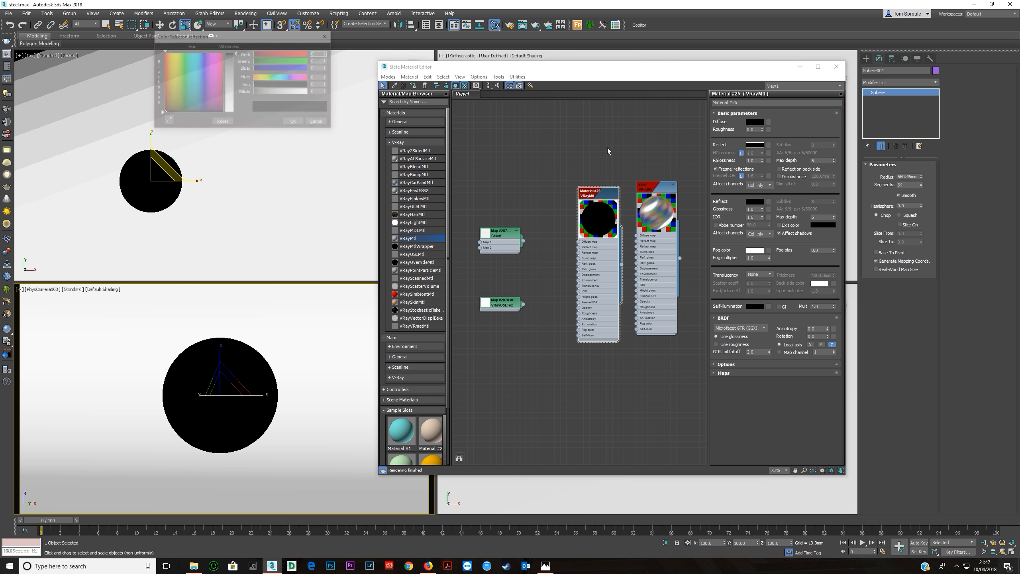
{"action": "left_click_drag", "start_coordinate": [255, 92], "coordinate": [344, 94]}
{"action": "left_click", "coordinate": [295, 122]}
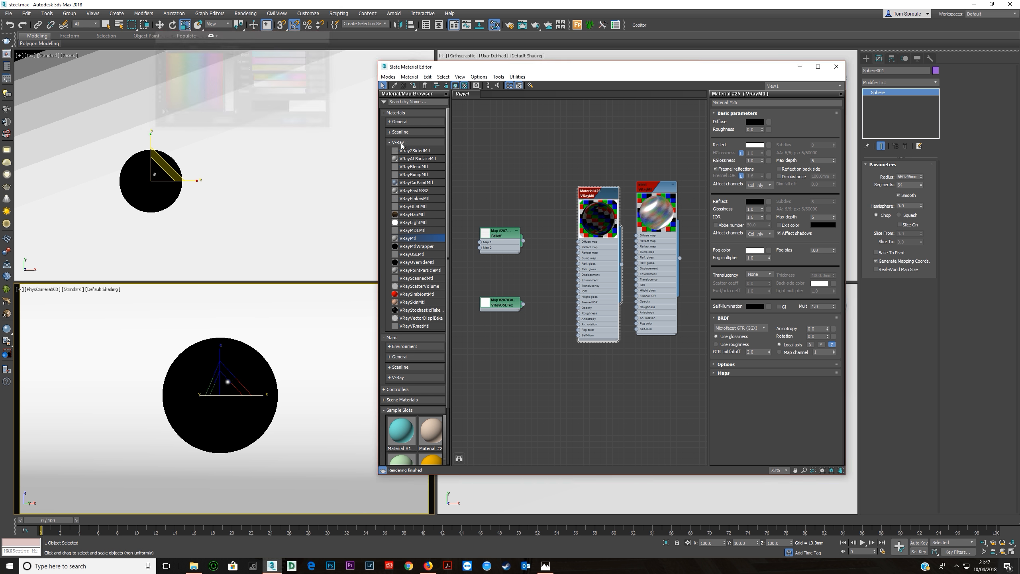
{"action": "left_click", "coordinate": [740, 170]}
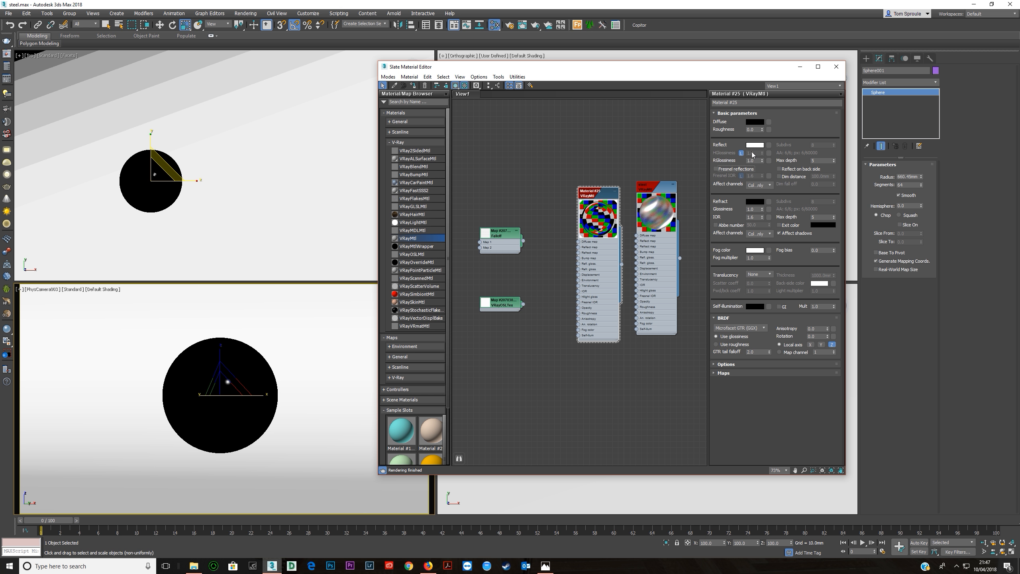
Darken the reflection colour to a value of 221 and set the reflection glossiness to 0.6
{"action": "left_click", "coordinate": [755, 146]}
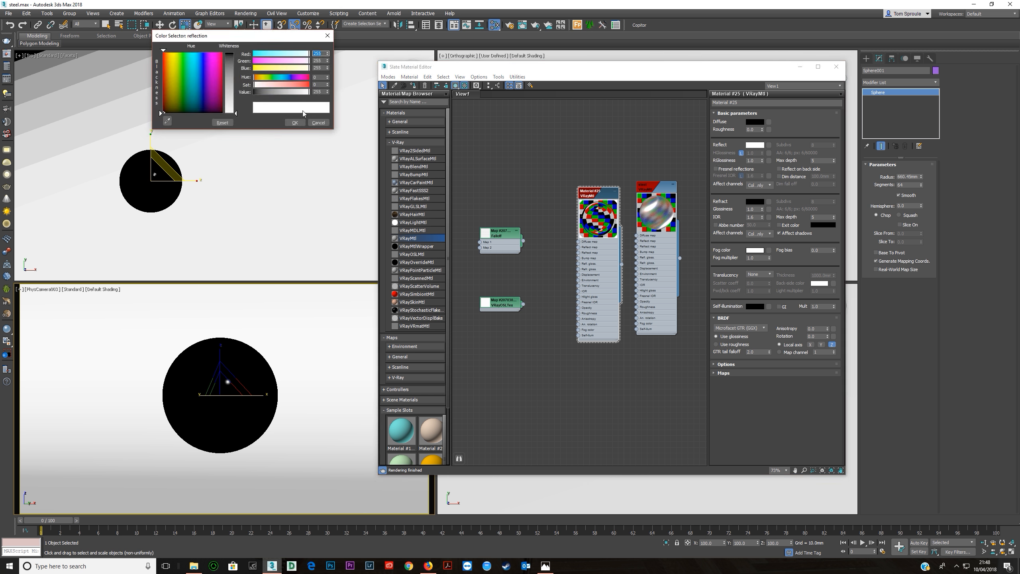
{"action": "left_click", "coordinate": [303, 92]}
{"action": "mouse_move", "coordinate": [303, 93]}
{"action": "left_mouse_down"}
{"action": "mouse_move", "coordinate": [263, 93]}
{"action": "mouse_move", "coordinate": [311, 96]}
{"action": "mouse_move", "coordinate": [302, 97]}
{"action": "left_mouse_up"}
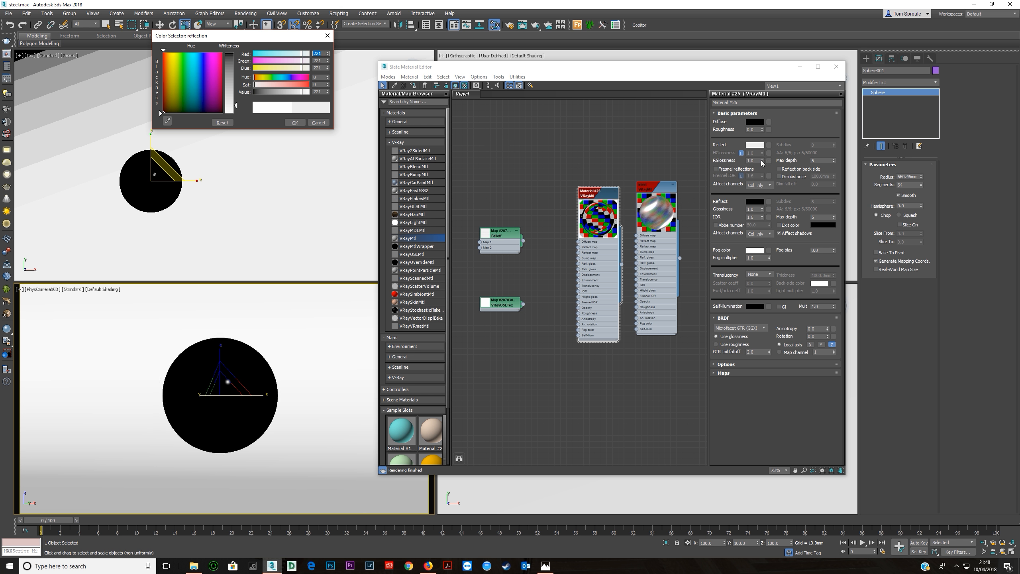
{"action": "left_click_drag", "start_coordinate": [762, 162], "coordinate": [767, 181]}
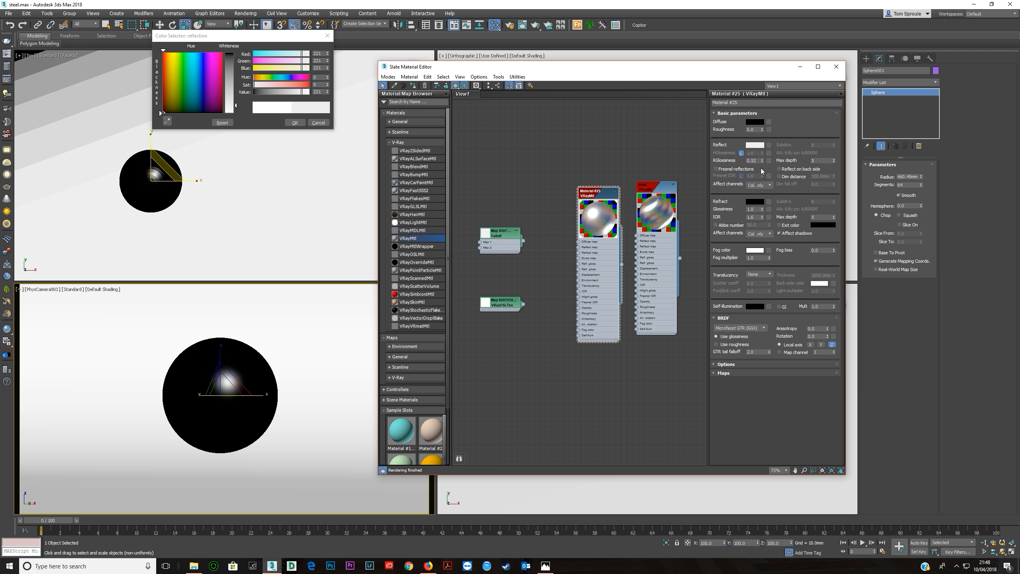
{"action": "type", "text": "6"}
{"action": "key", "text": "Return"}
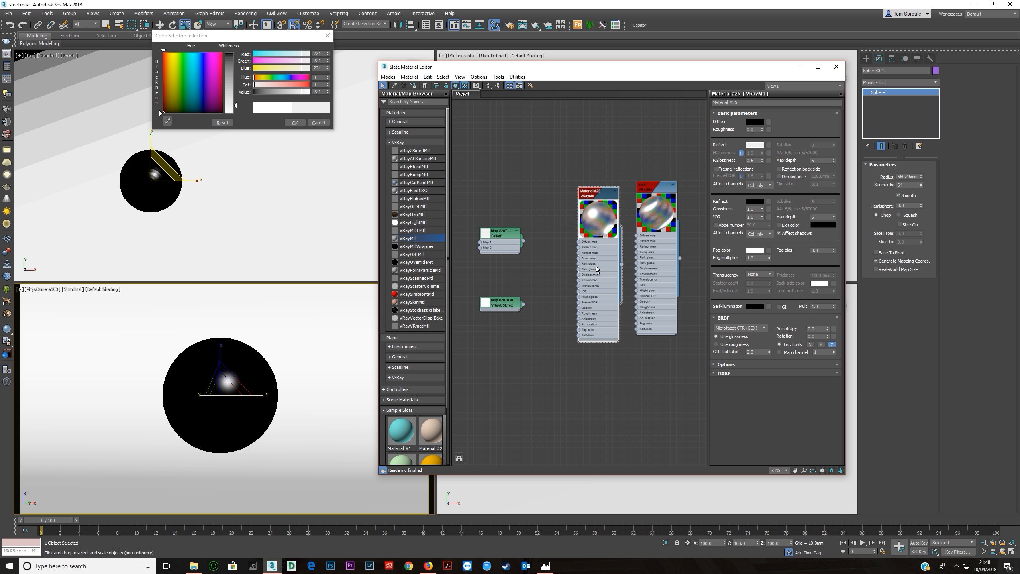
Delete the old steel material and rename the new VRayMtl as steel
{"action": "left_click_drag", "start_coordinate": [596, 267], "coordinate": [594, 256]}
{"action": "left_click", "coordinate": [666, 255]}
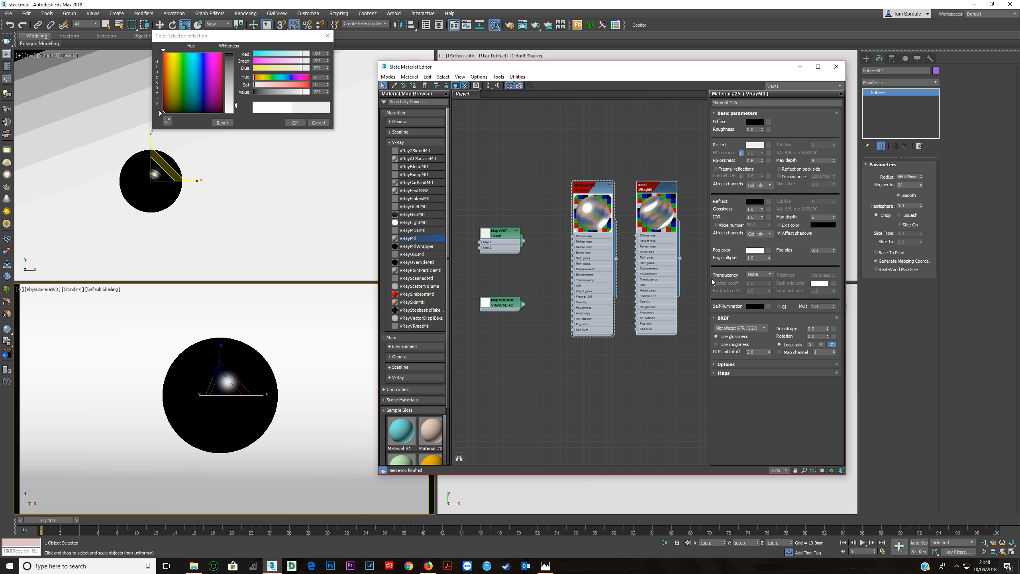
{"action": "key", "text": "Delete"}
{"action": "left_click", "coordinate": [607, 281]}
{"action": "left_click_drag", "start_coordinate": [747, 103], "coordinate": [642, 117]}
{"action": "type", "text": "ST"}
{"action": "type", "text": "steel"}
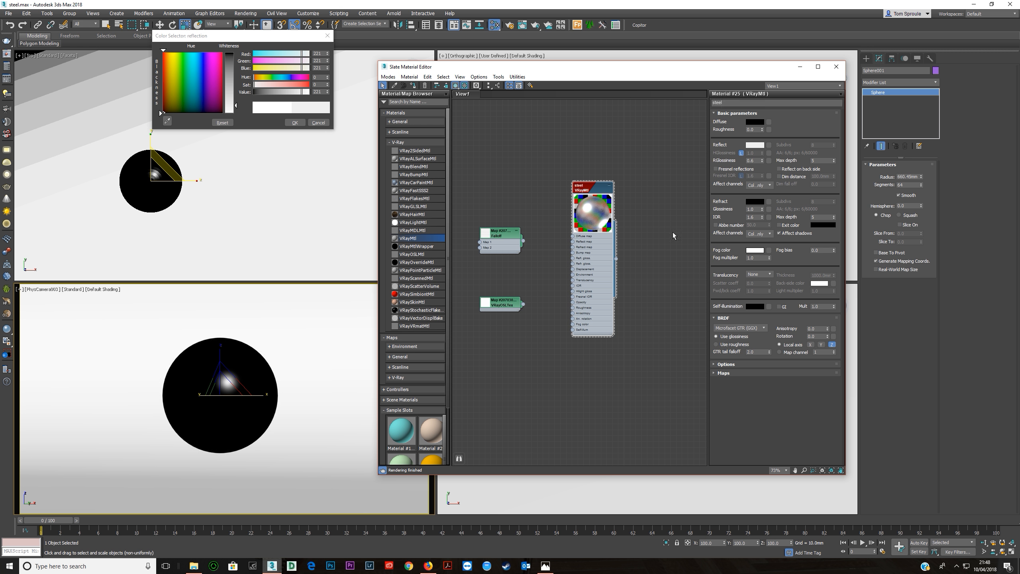
Render the physical camera view of the sphere with V-Ray
{"action": "right_click", "coordinate": [296, 326]}
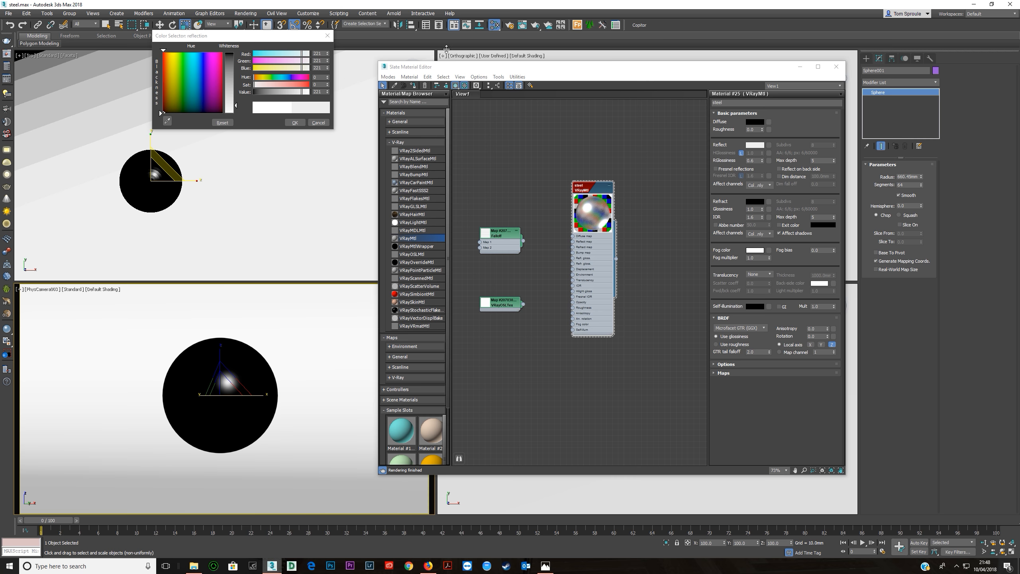
{"action": "key", "text": "F10"}
{"action": "left_click", "coordinate": [578, 56]}
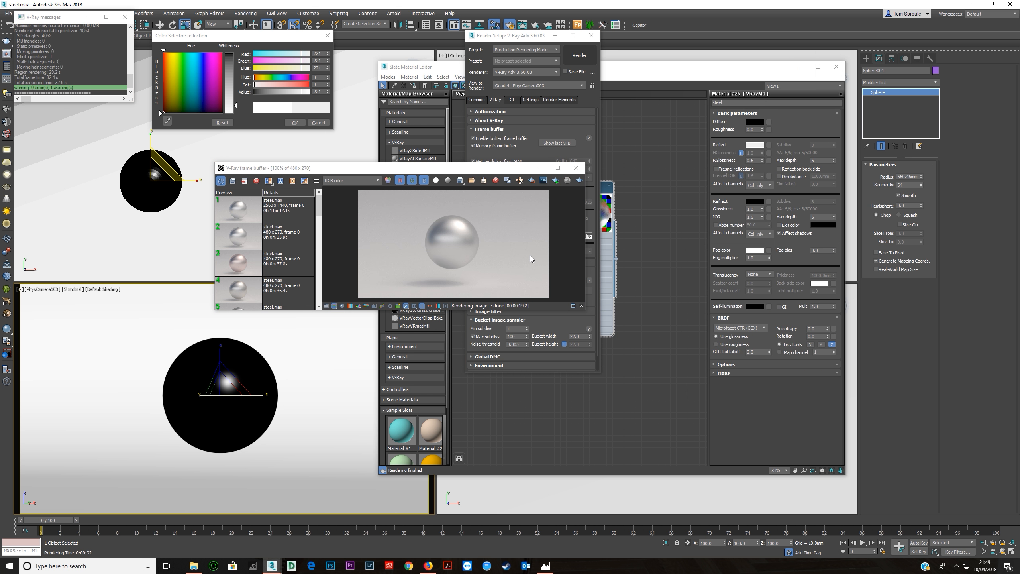
Enlarge the rendered sphere to 200% in the V-Ray frame buffer and compare it with the steel pipe reference photo
{"action": "left_click_drag", "start_coordinate": [585, 309], "coordinate": [746, 425]}
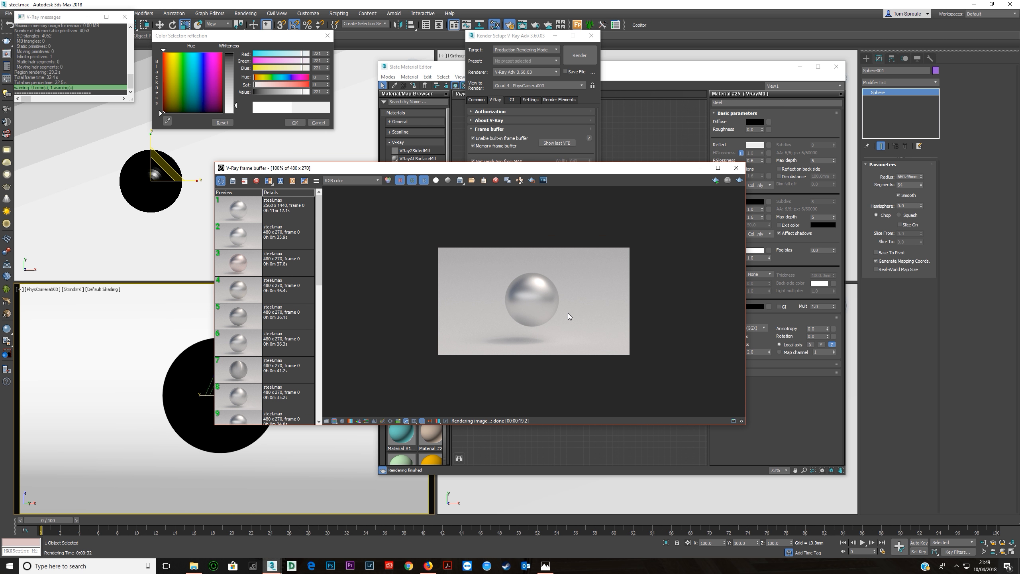
{"action": "scroll", "coordinate": [567, 313], "scroll_direction": "up", "scroll_amount": 1}
{"action": "left_click_drag", "start_coordinate": [556, 168], "coordinate": [435, 128]}
{"action": "left_click", "coordinate": [628, 105]}
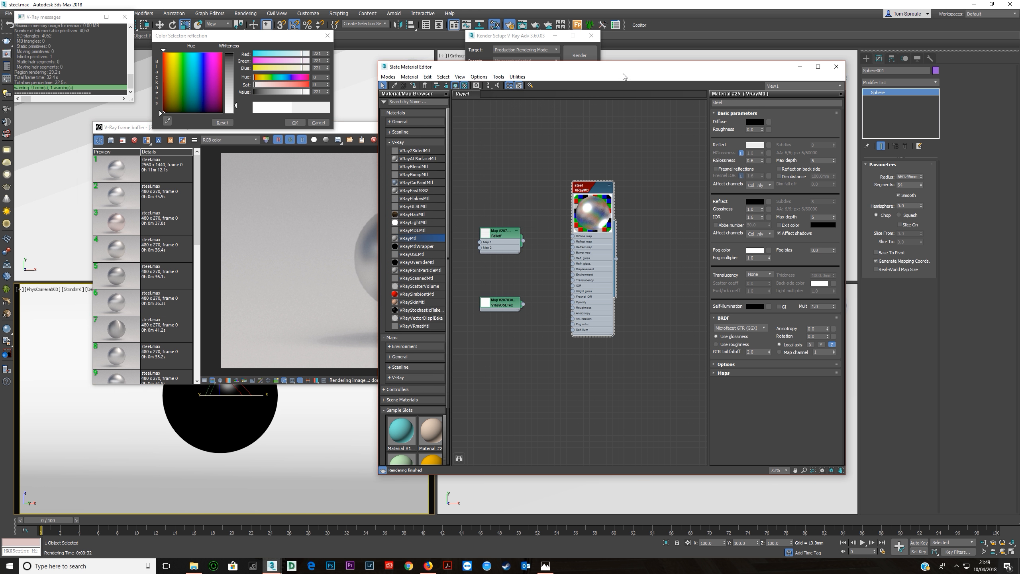
{"action": "left_click", "coordinate": [546, 566]}
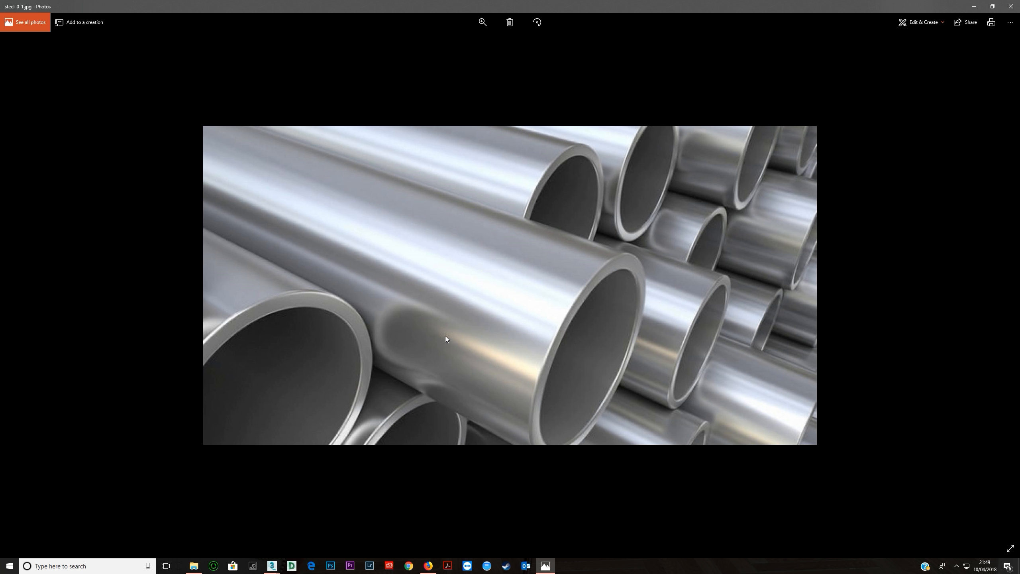
{"action": "left_click", "coordinate": [972, 10]}
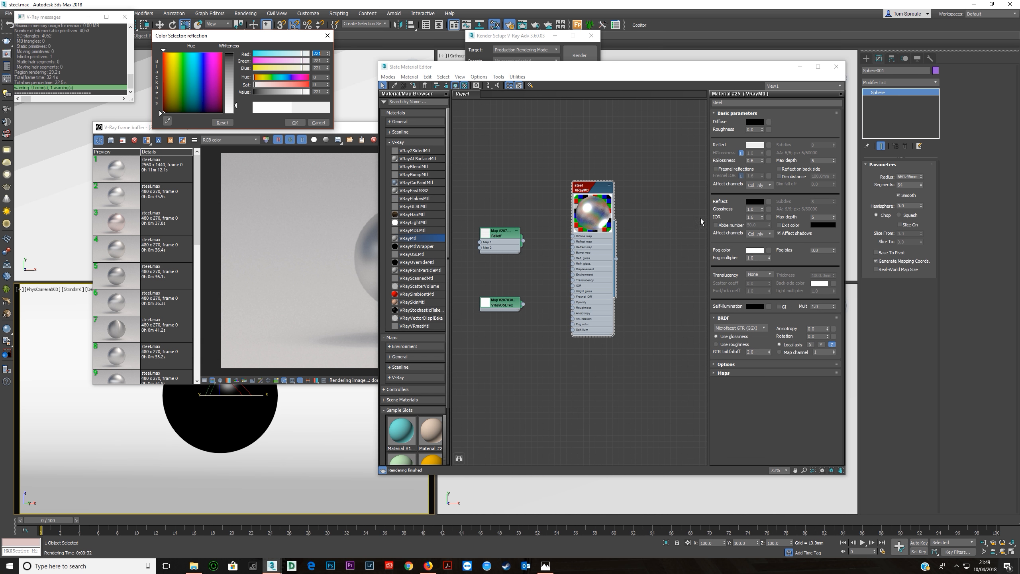
Set the steel material's BRDF anisotropy to 0.4 and its rotation to 45
{"action": "left_click", "coordinate": [600, 251]}
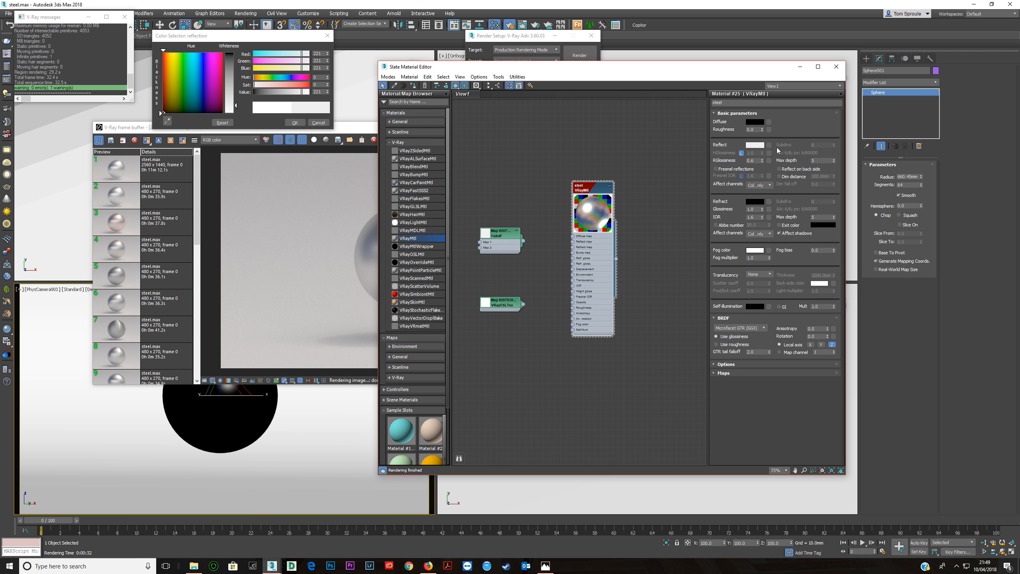
{"action": "double_click", "coordinate": [819, 329]}
{"action": "mouse_move", "coordinate": [828, 329]}
{"action": "left_mouse_down"}
{"action": "mouse_move", "coordinate": [826, 285]}
{"action": "mouse_move", "coordinate": [827, 318]}
{"action": "left_mouse_up"}
{"action": "type", "text": "0.4"}
{"action": "key", "text": "Return"}
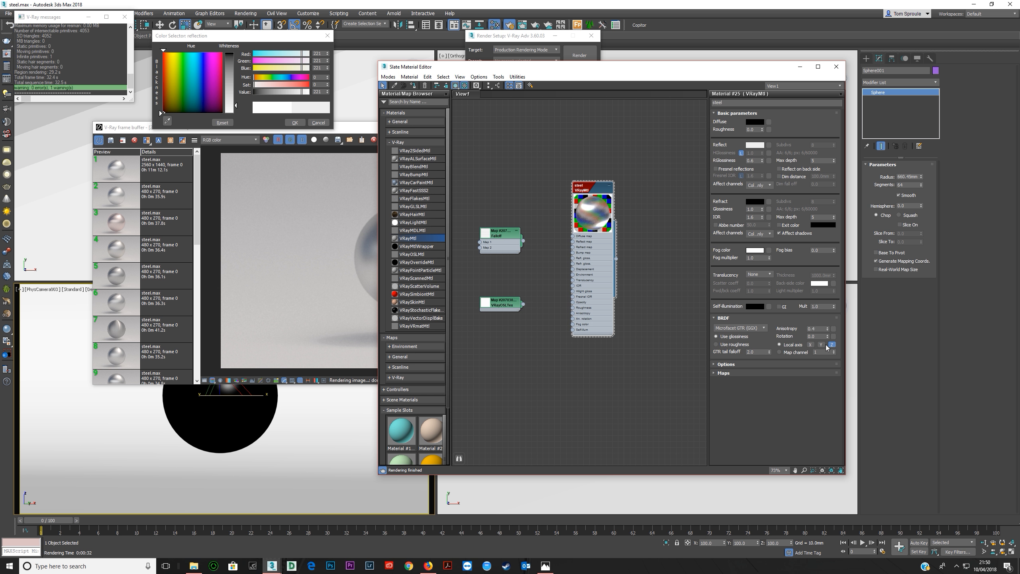
{"action": "left_click_drag", "start_coordinate": [827, 337], "coordinate": [825, 243]}
{"action": "left_click_drag", "start_coordinate": [825, 298], "coordinate": [822, 336]}
{"action": "type", "text": "45"}
{"action": "key", "text": "Return"}
Re-render the sphere, storing both the previous and the new render in the frame buffer history
{"action": "left_click", "coordinate": [352, 130]}
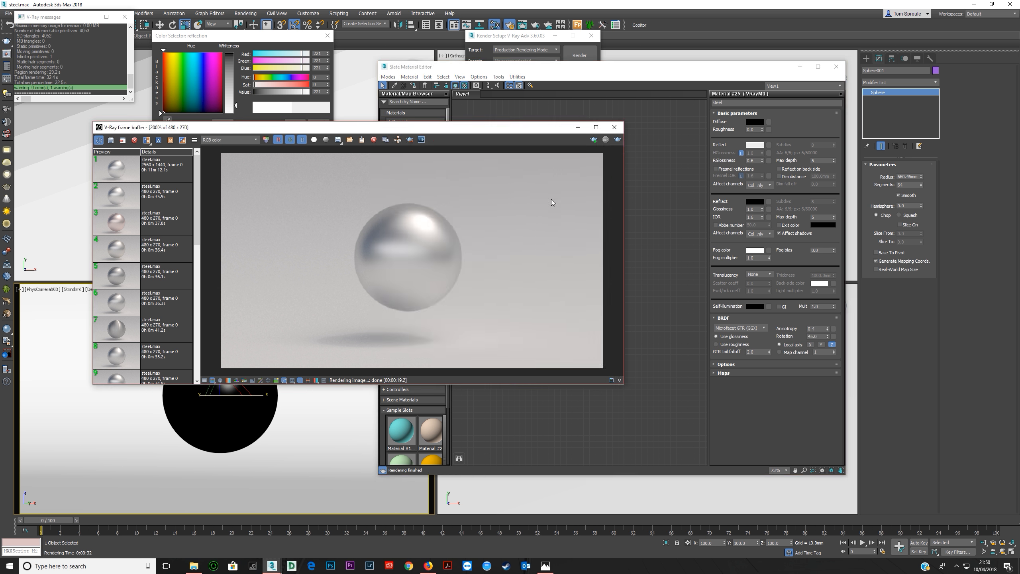
{"action": "left_click", "coordinate": [110, 140]}
{"action": "left_click", "coordinate": [617, 139]}
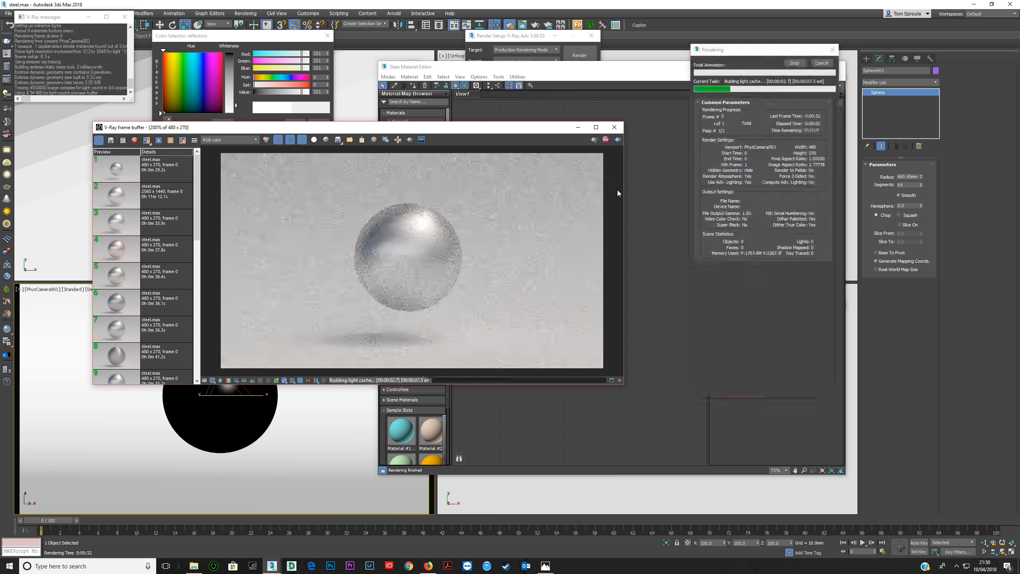
{"action": "left_click", "coordinate": [109, 141]}
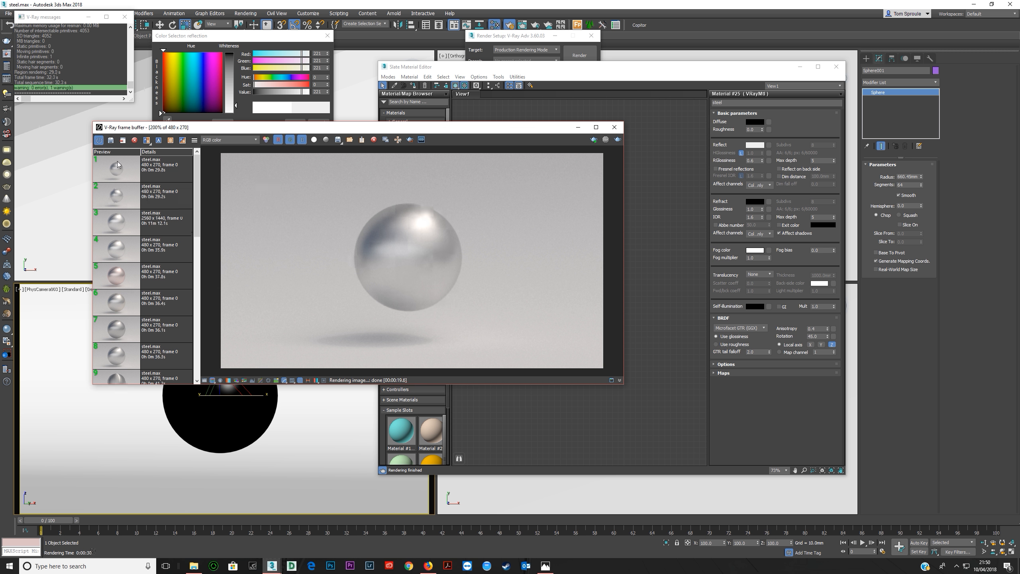
Compare the new render as A with the previous one as B, using the frame buffer's wipe divider
{"action": "left_click", "coordinate": [122, 173]}
{"action": "left_click", "coordinate": [157, 142]}
{"action": "left_click", "coordinate": [126, 199]}
{"action": "left_click", "coordinate": [170, 139]}
{"action": "left_click_drag", "start_coordinate": [412, 374], "coordinate": [506, 351]}
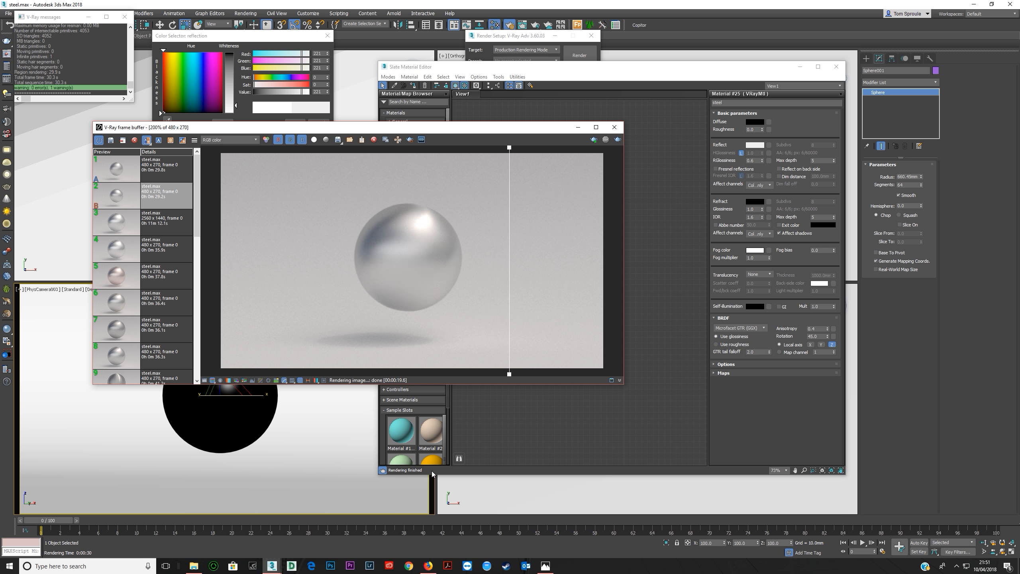
Check the steel pipe reference photo again and sweep the A/B divider across the whole render
{"action": "left_click", "coordinate": [546, 566]}
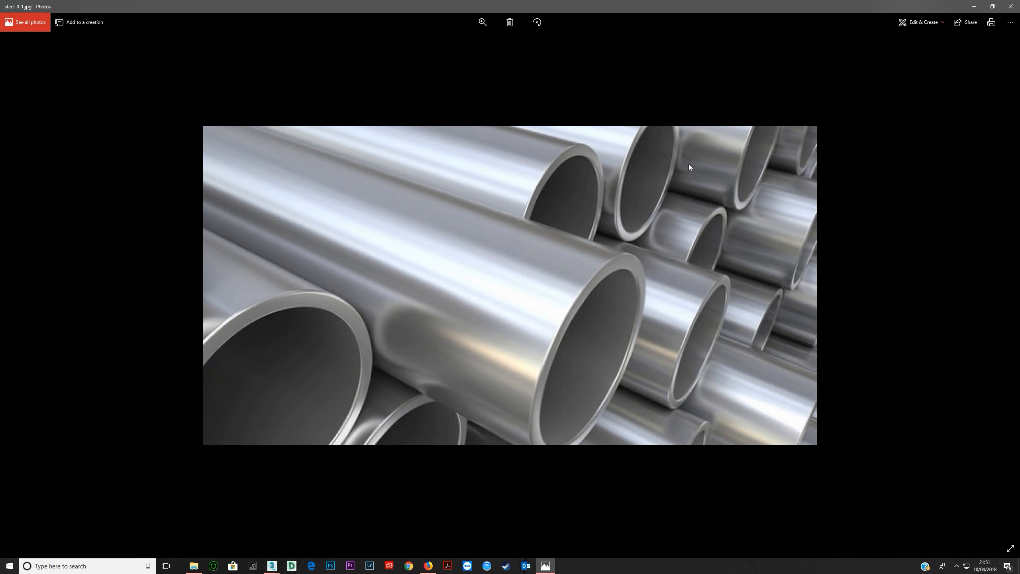
{"action": "left_click", "coordinate": [975, 6]}
{"action": "left_click_drag", "start_coordinate": [510, 152], "coordinate": [189, 205]}
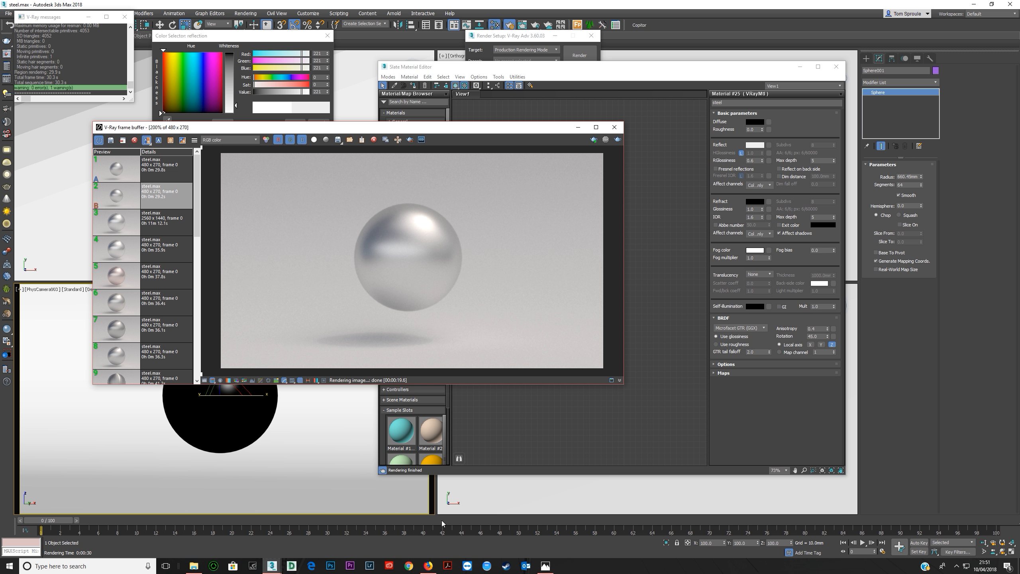
Switch to Firefox and examine the optical constants and reflection curve of silver on RefractiveIndex.INFO
{"action": "left_click", "coordinate": [428, 565]}
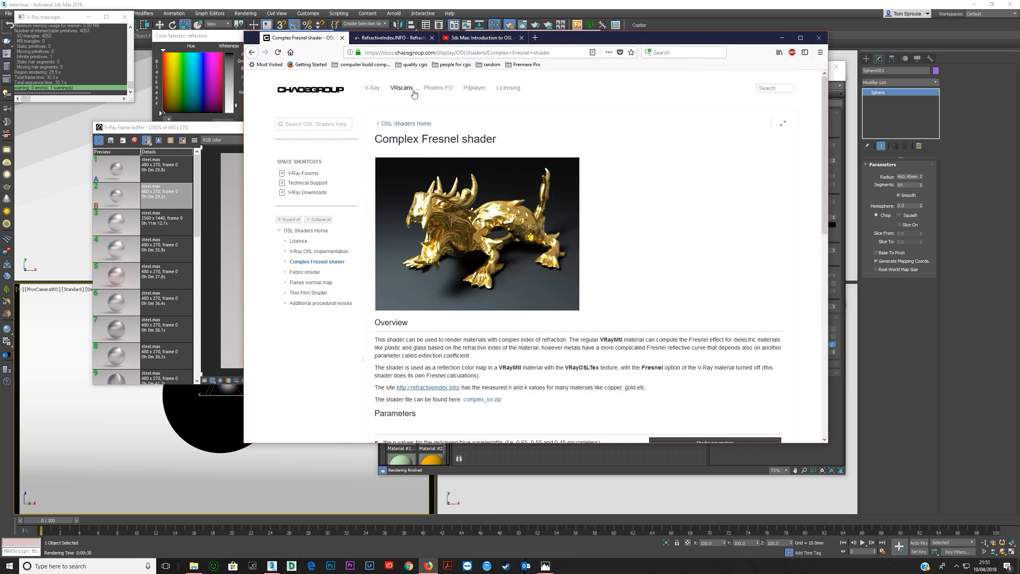
{"action": "left_click", "coordinate": [385, 39]}
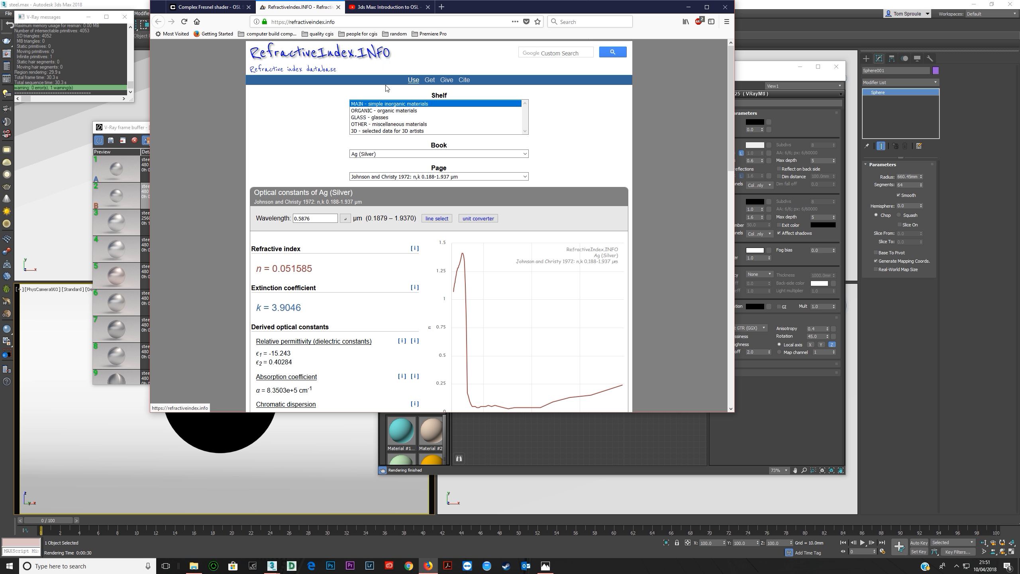
{"action": "scroll", "coordinate": [396, 275], "scroll_direction": "down", "scroll_amount": 10}
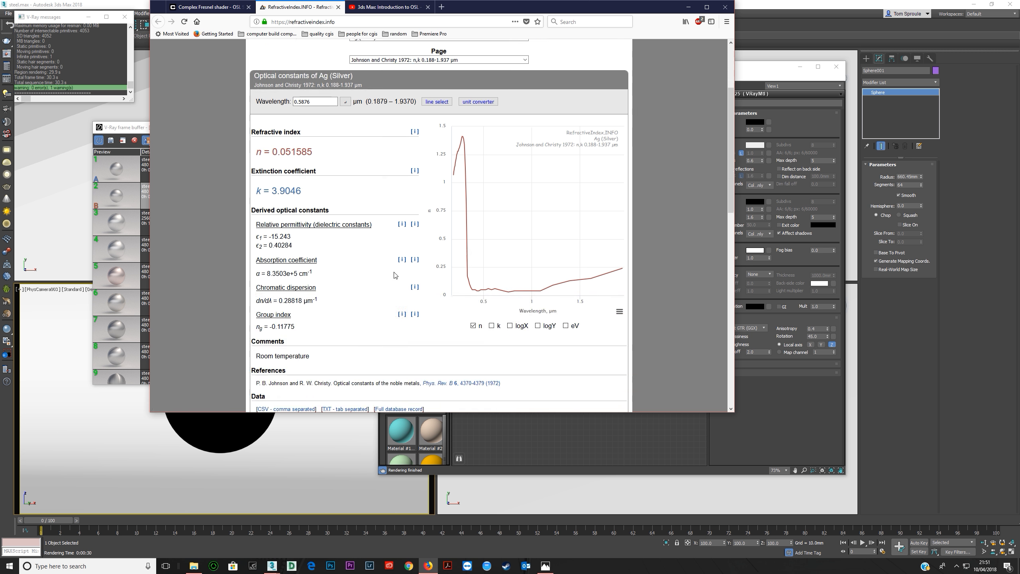
{"action": "scroll", "coordinate": [396, 276], "scroll_direction": "down", "scroll_amount": 5}
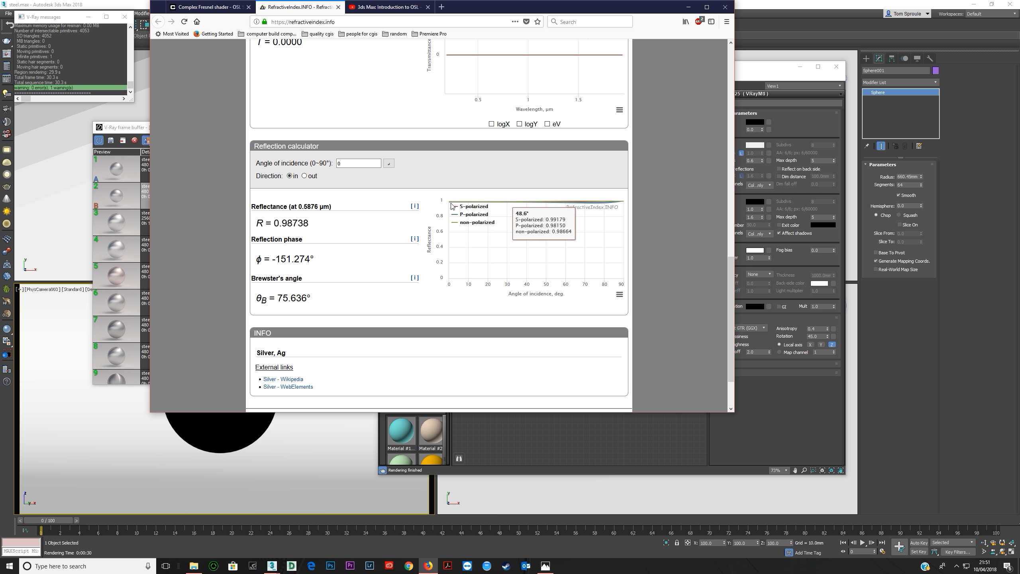
{"action": "scroll", "coordinate": [448, 229], "scroll_direction": "up", "scroll_amount": 10}
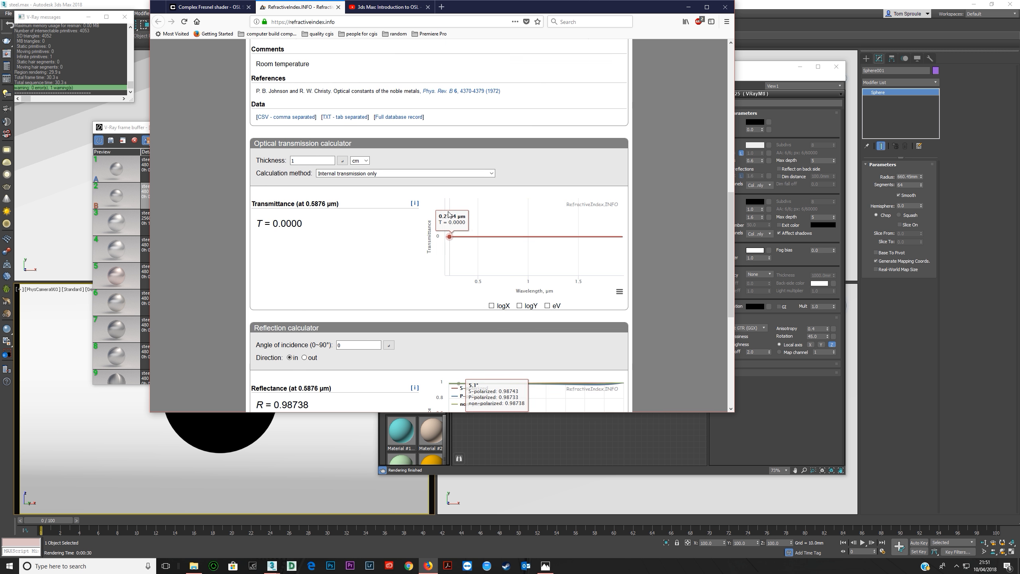
Load the Au (Gold) dataset on RefractiveIndex.INFO and examine its reflectance curve across the angles of incidence
{"action": "scroll", "coordinate": [448, 229], "scroll_direction": "up", "scroll_amount": 3}
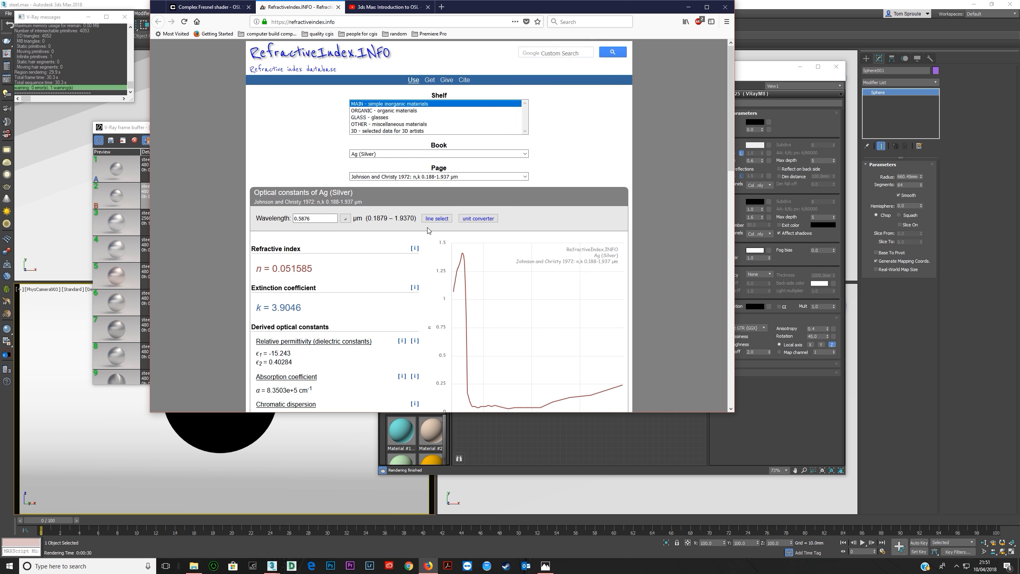
{"action": "left_click", "coordinate": [415, 156]}
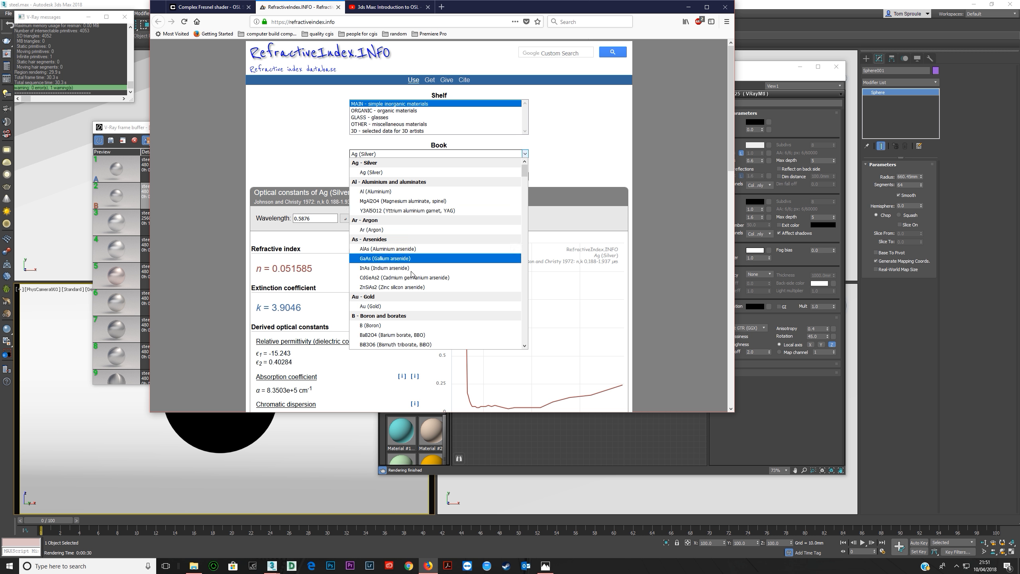
{"action": "left_click", "coordinate": [389, 306]}
{"action": "scroll", "coordinate": [407, 319], "scroll_direction": "down", "scroll_amount": 6}
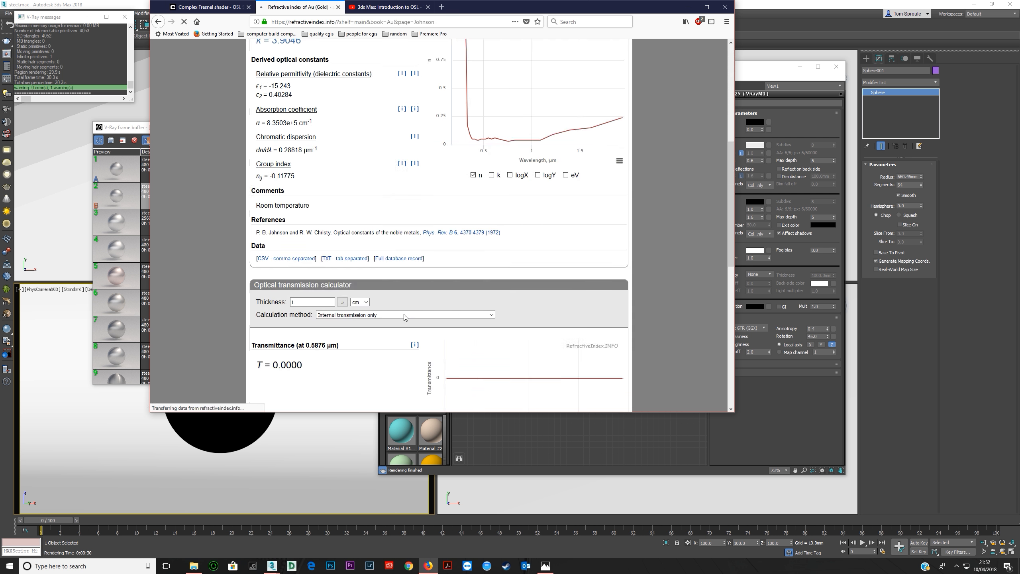
{"action": "scroll", "coordinate": [389, 314], "scroll_direction": "down", "scroll_amount": 6}
{"action": "scroll", "coordinate": [389, 315], "scroll_direction": "down", "scroll_amount": 4}
{"action": "scroll", "coordinate": [405, 288], "scroll_direction": "up", "scroll_amount": 1}
{"action": "mouse_move", "coordinate": [562, 209]}
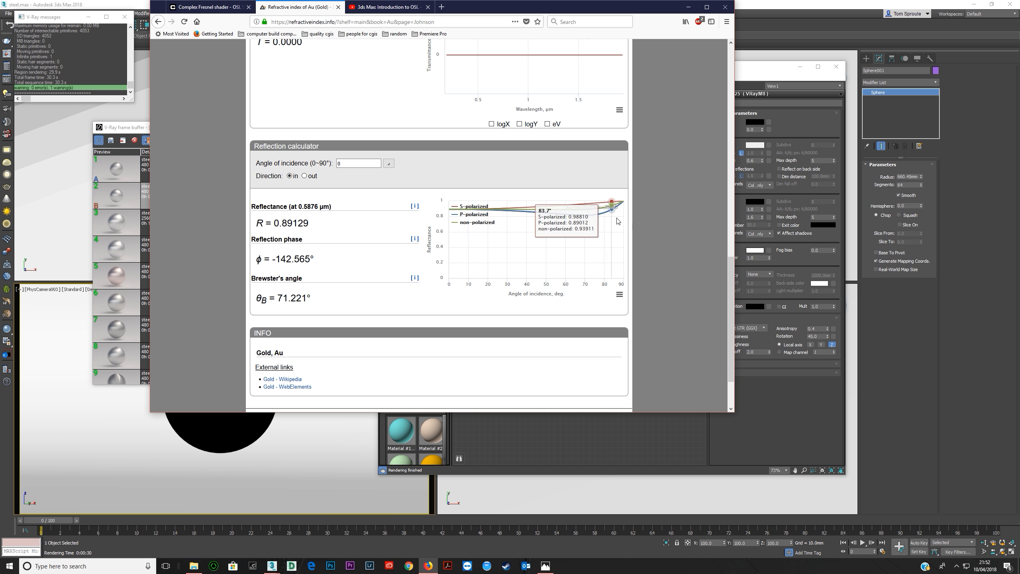
{"action": "scroll", "coordinate": [403, 283], "scroll_direction": "down", "scroll_amount": 2}
{"action": "scroll", "coordinate": [433, 265], "scroll_direction": "up", "scroll_amount": 5}
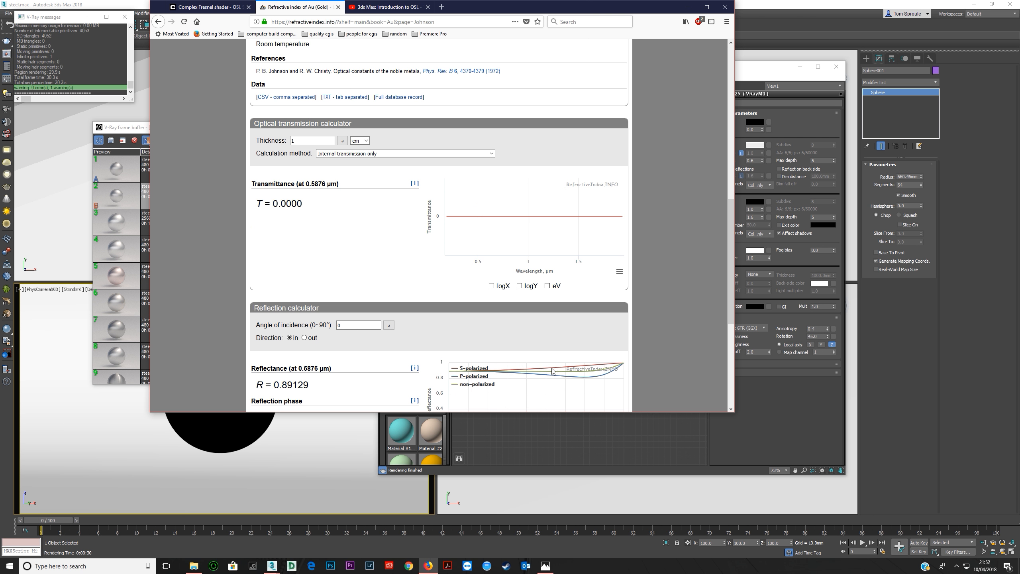
{"action": "scroll", "coordinate": [427, 264], "scroll_direction": "up", "scroll_amount": 10}
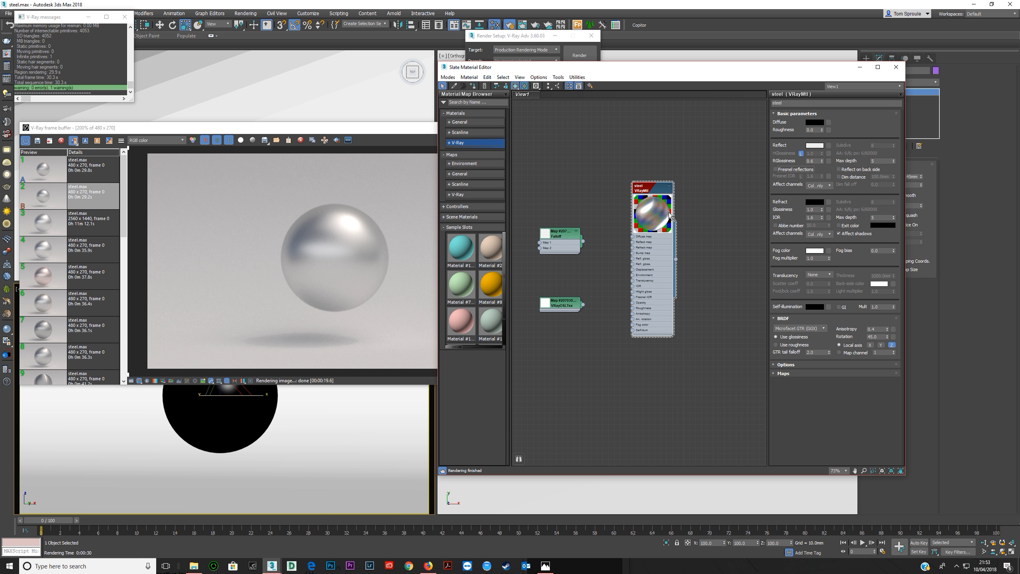
Enable Fresnel reflections on the steel material and set the Fresnel IOR to 20
{"action": "left_click", "coordinate": [776, 169]}
{"action": "left_click", "coordinate": [806, 177]}
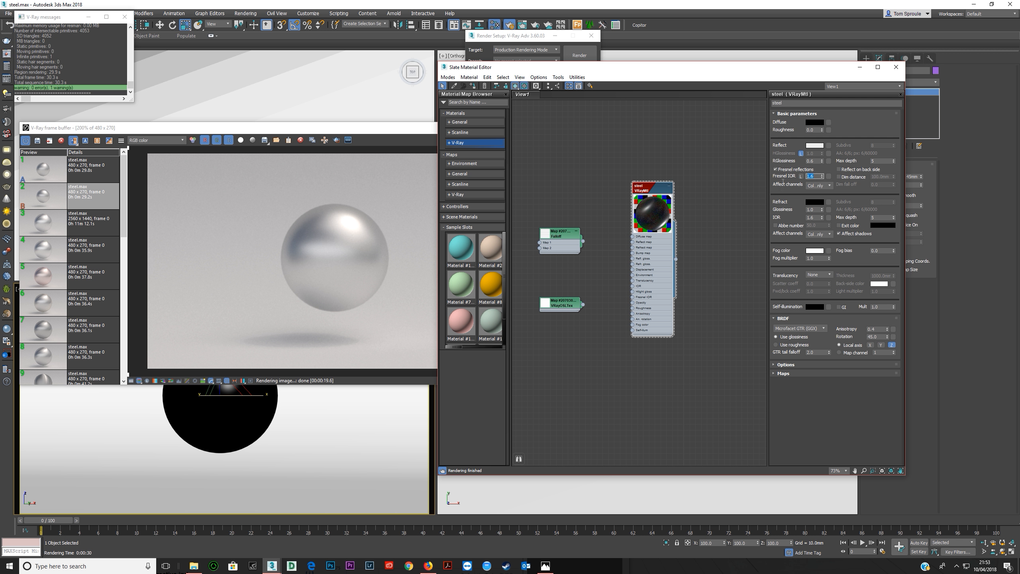
{"action": "type", "text": "20"}
{"action": "key", "text": "Return"}
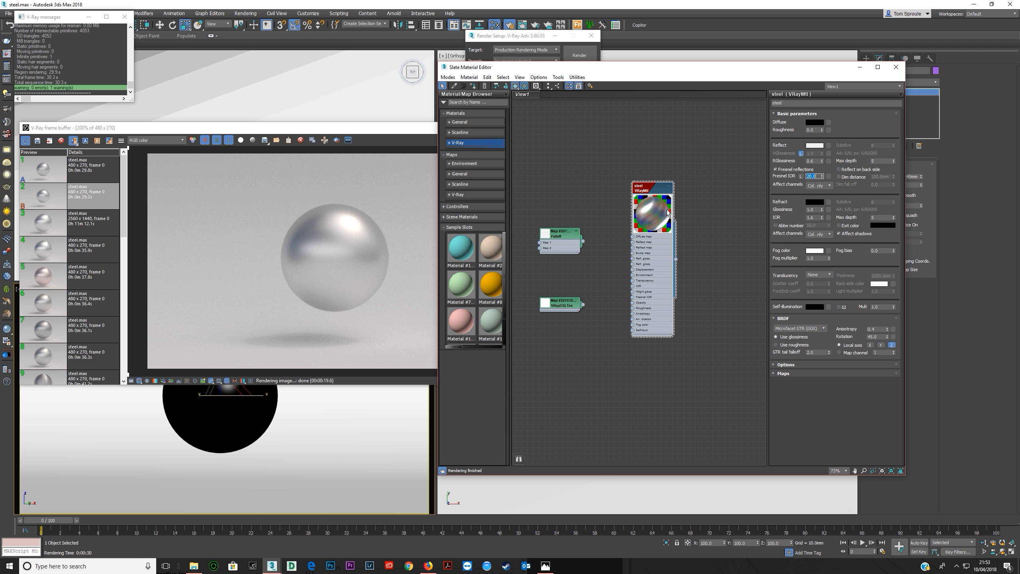
Check the existing VRayOSLTex map's settings and connect a new Falloff map to the steel material's Reflect map input
{"action": "double_click", "coordinate": [561, 250]}
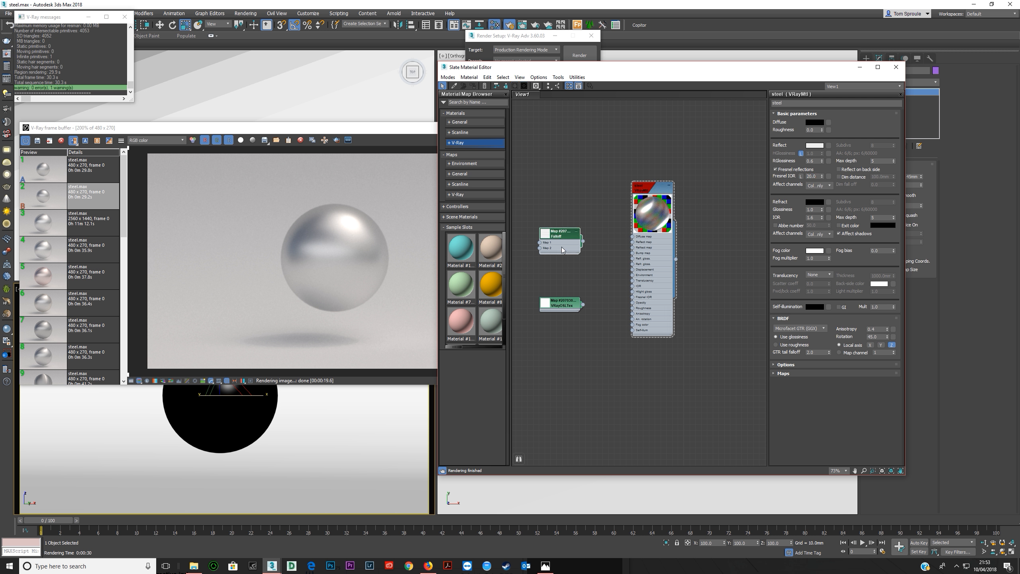
{"action": "double_click", "coordinate": [565, 304]}
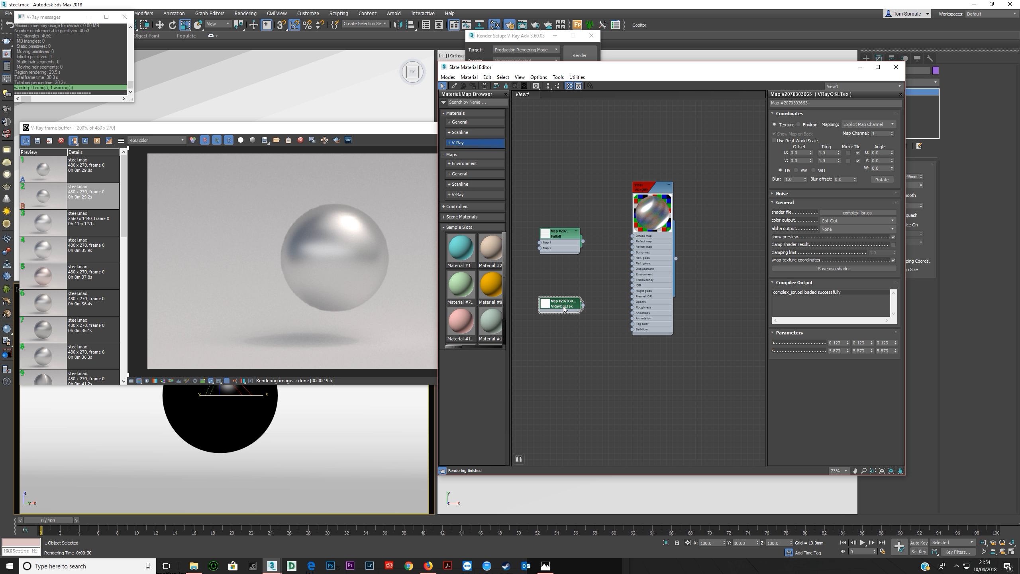
{"action": "left_click", "coordinate": [573, 249]}
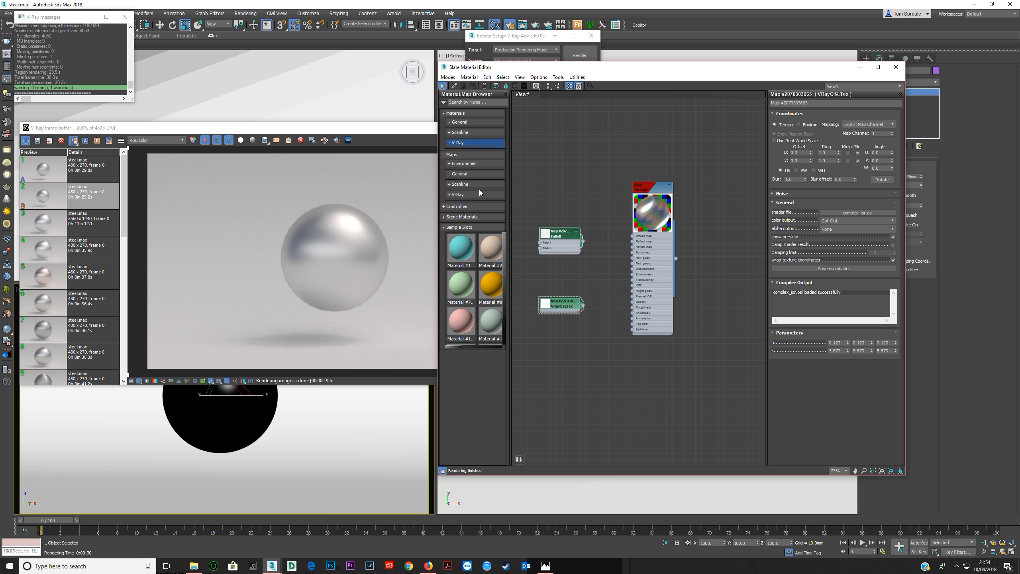
{"action": "left_click", "coordinate": [460, 174]}
{"action": "left_click_drag", "start_coordinate": [466, 309], "coordinate": [633, 242]}
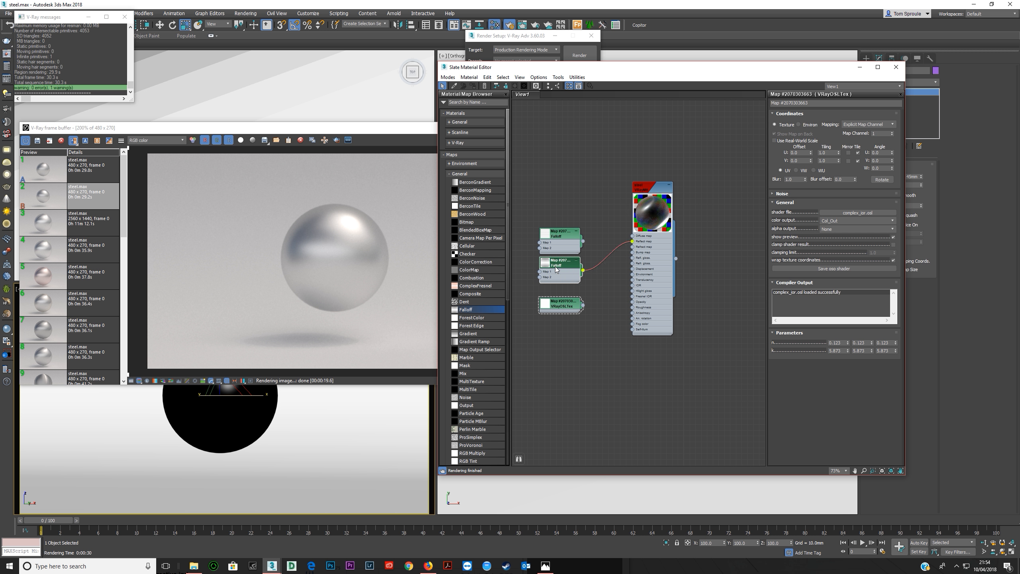
Enable the color map in the new Falloff's output and raise the curve's start point to about 0.8
{"action": "double_click", "coordinate": [568, 282]}
{"action": "left_click", "coordinate": [784, 247]}
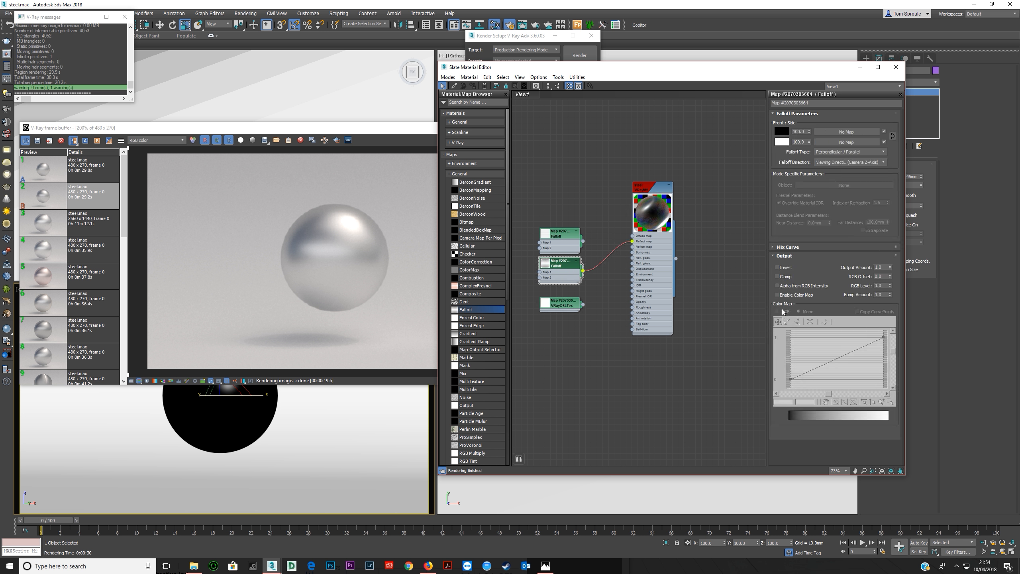
{"action": "left_click", "coordinate": [778, 295]}
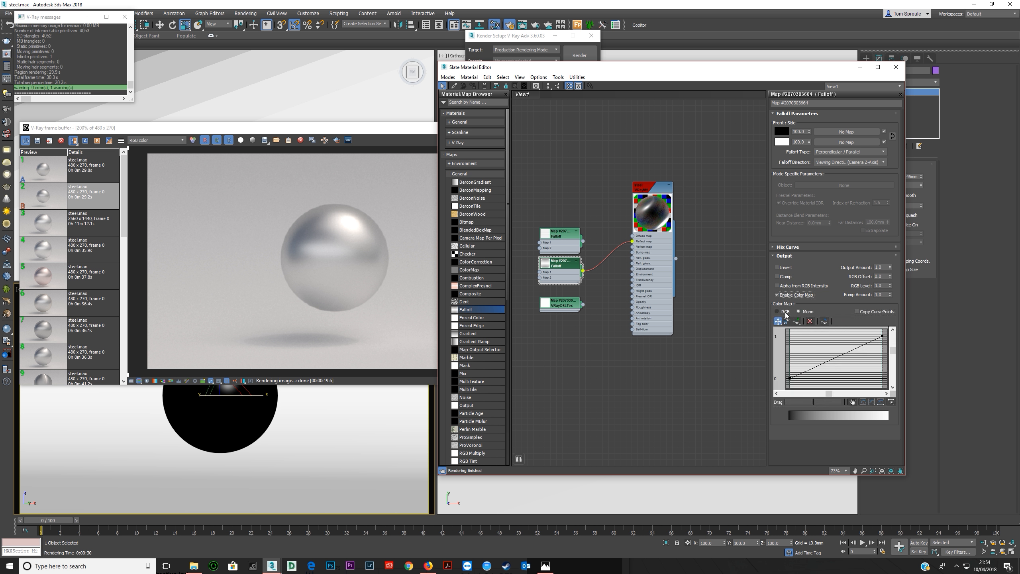
{"action": "left_click_drag", "start_coordinate": [789, 378], "coordinate": [790, 344]}
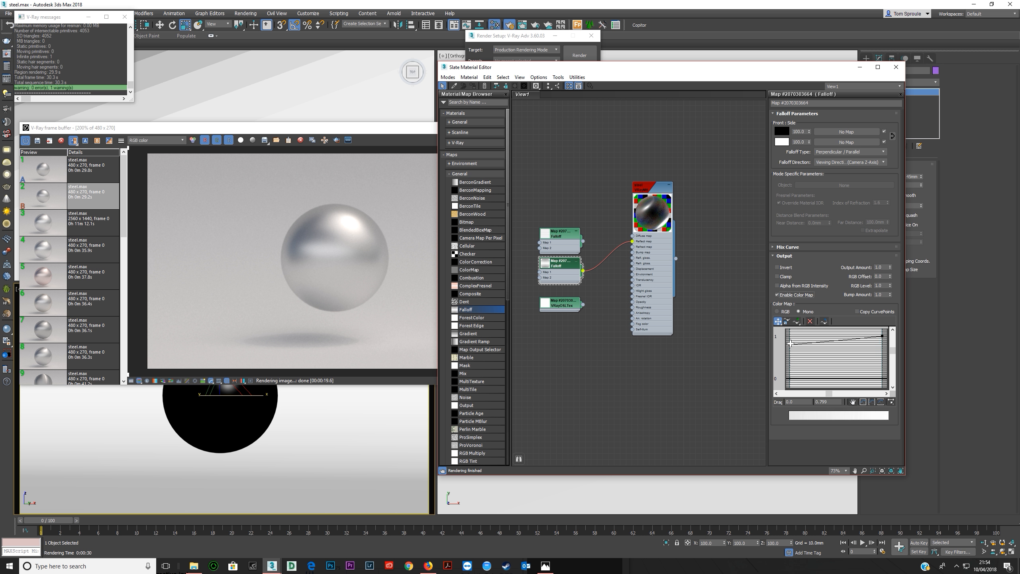
Add a point near the end of the output curve at about 0.86, 0.8, make it Bezier and shape its handles
{"action": "left_click", "coordinate": [796, 322]}
{"action": "left_click", "coordinate": [854, 339]}
{"action": "left_click", "coordinate": [778, 321]}
{"action": "left_click_drag", "start_coordinate": [854, 339], "coordinate": [870, 344]}
{"action": "right_click", "coordinate": [869, 345]}
{"action": "left_click", "coordinate": [883, 359]}
{"action": "left_click_drag", "start_coordinate": [884, 347], "coordinate": [885, 349]}
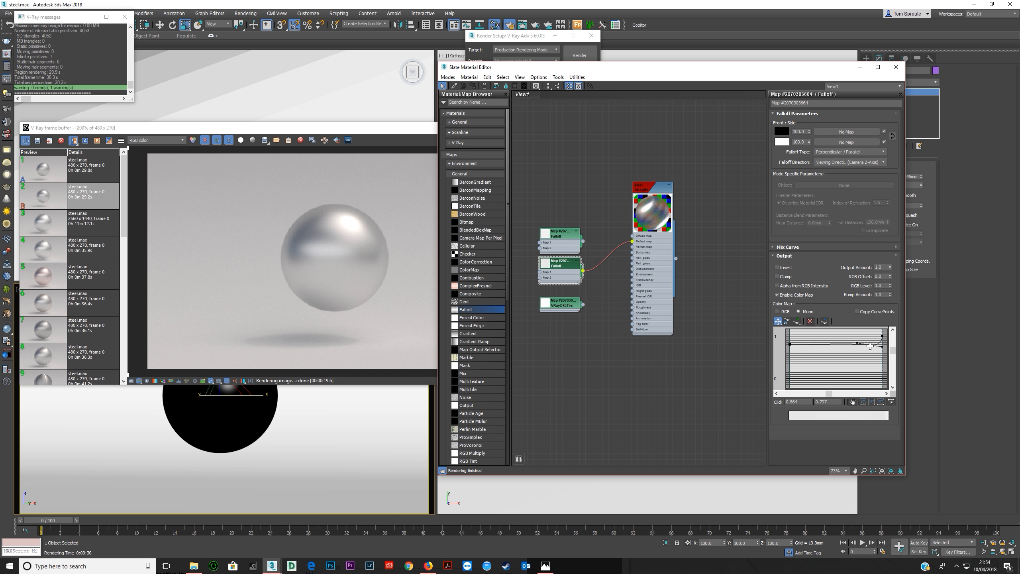
{"action": "left_click_drag", "start_coordinate": [869, 346], "coordinate": [870, 346]}
Turn off Fresnel reflections in the steel material and move the connected Falloff node closer to it
{"action": "double_click", "coordinate": [643, 270]}
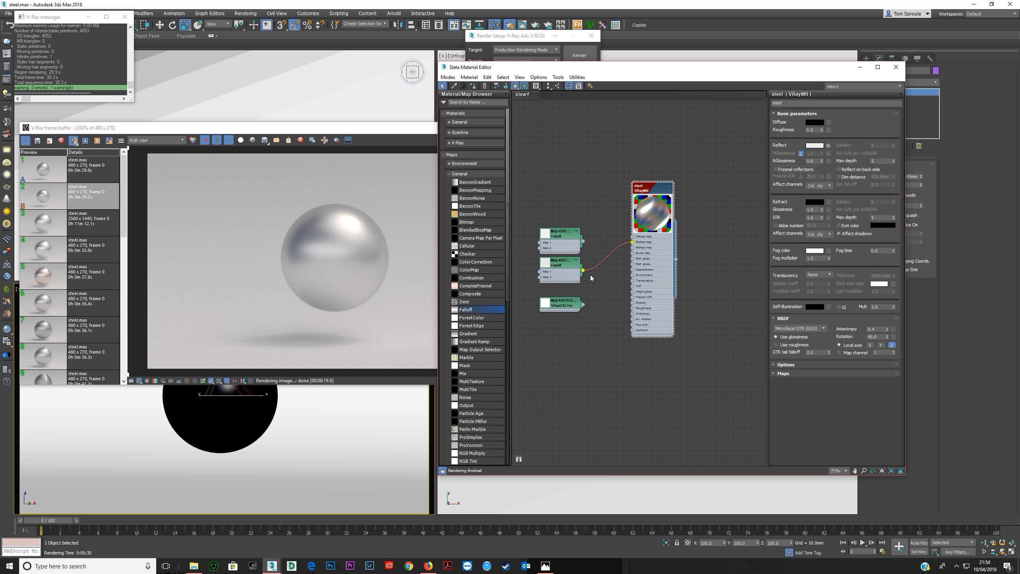
{"action": "double_click", "coordinate": [570, 276]}
{"action": "left_click_drag", "start_coordinate": [569, 276], "coordinate": [586, 245]}
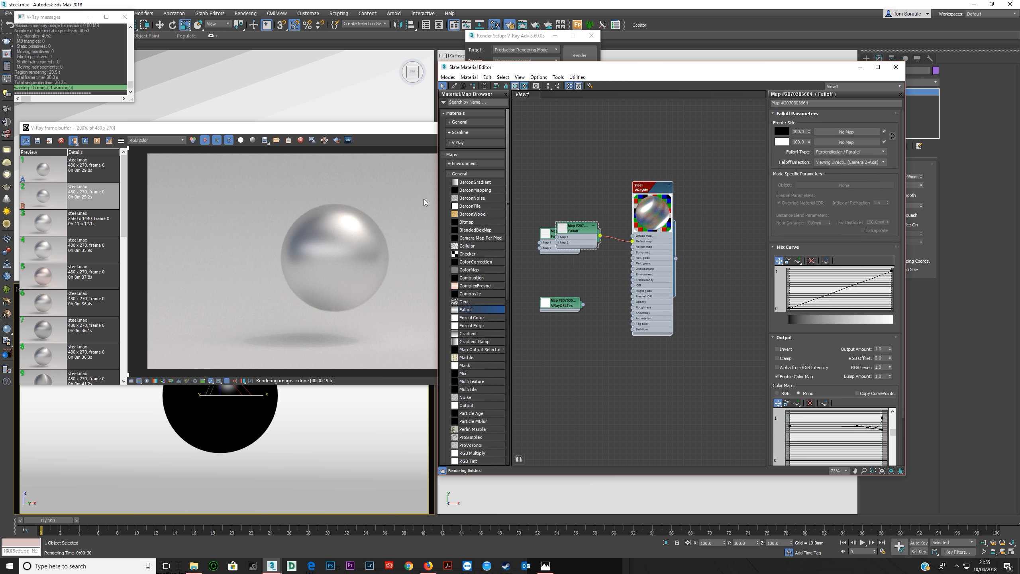
Re-render the sphere with the Falloff-driven reflection and save the render to the frame buffer history
{"action": "left_click", "coordinate": [360, 134]}
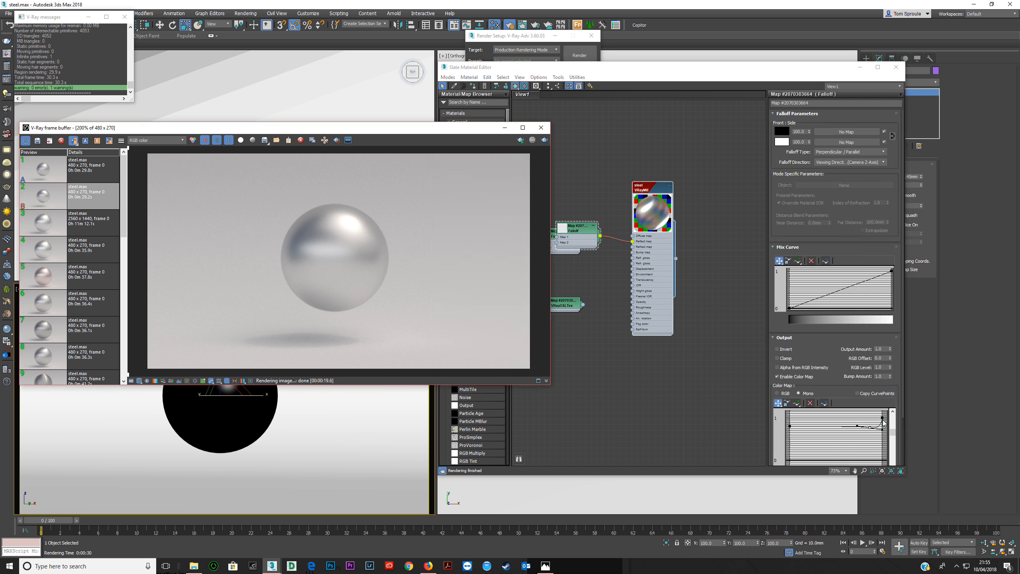
{"action": "key", "text": "shift+q"}
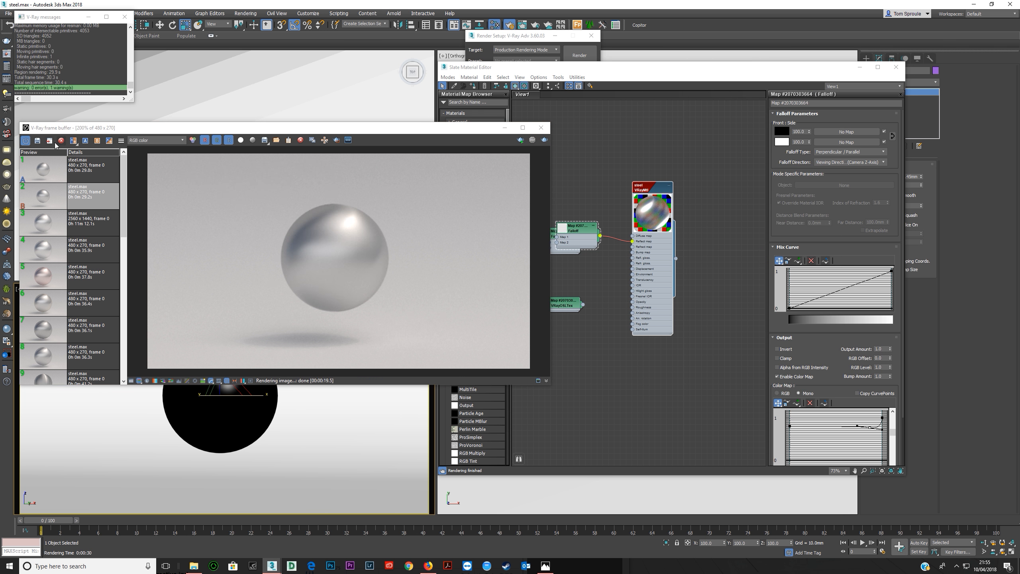
{"action": "left_click", "coordinate": [50, 174]}
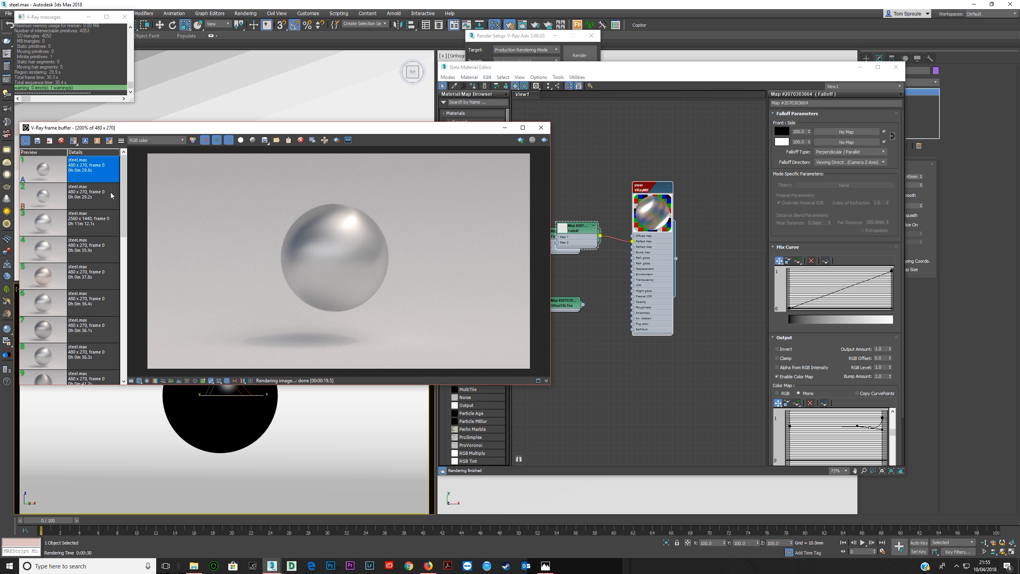
{"action": "left_click", "coordinate": [37, 141]}
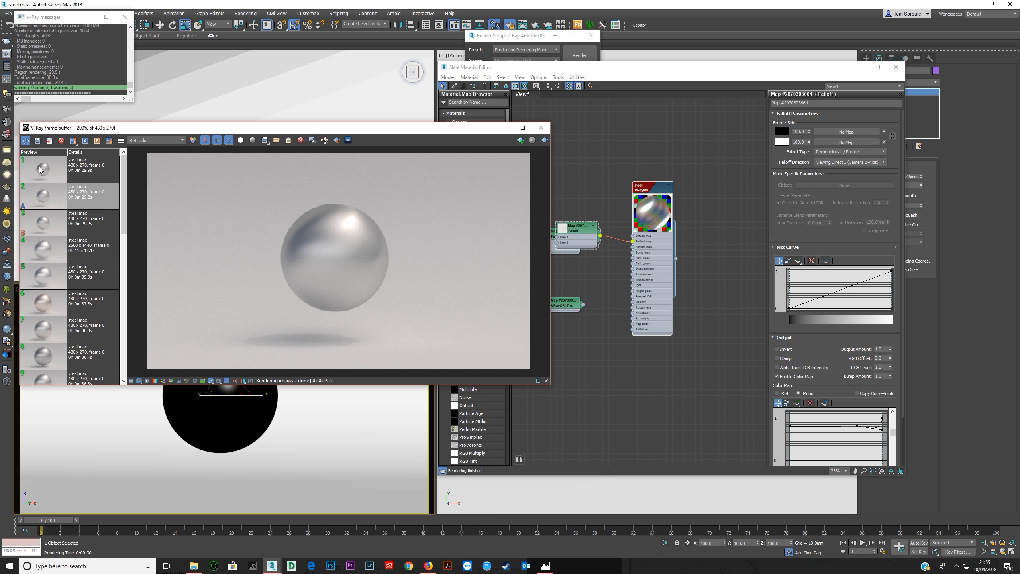
Set the new render as A and the previous one as B, and compare them by sweeping the wipe divider across the sphere
{"action": "left_click", "coordinate": [73, 141]}
{"action": "left_click", "coordinate": [53, 199]}
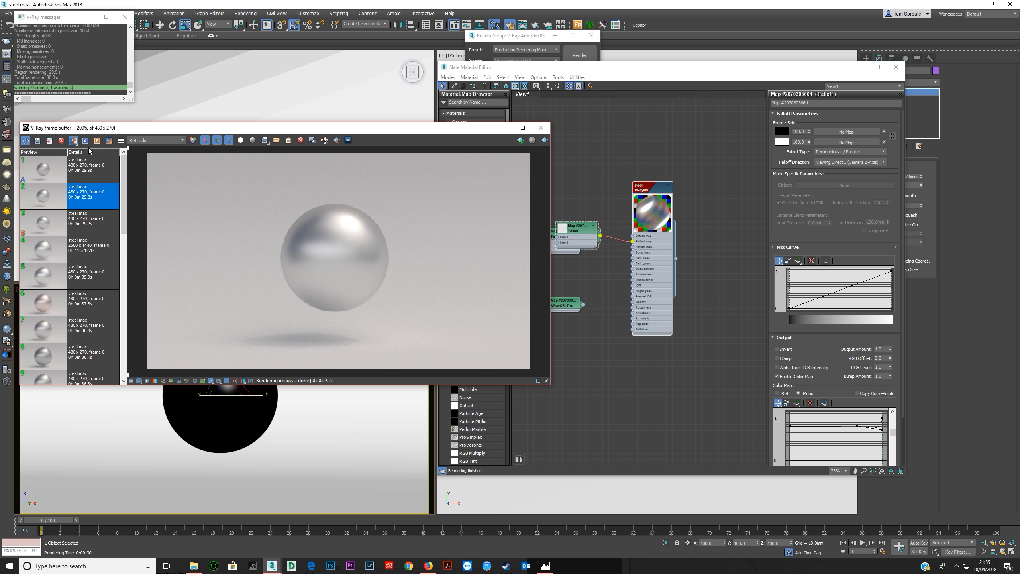
{"action": "left_click", "coordinate": [97, 141]}
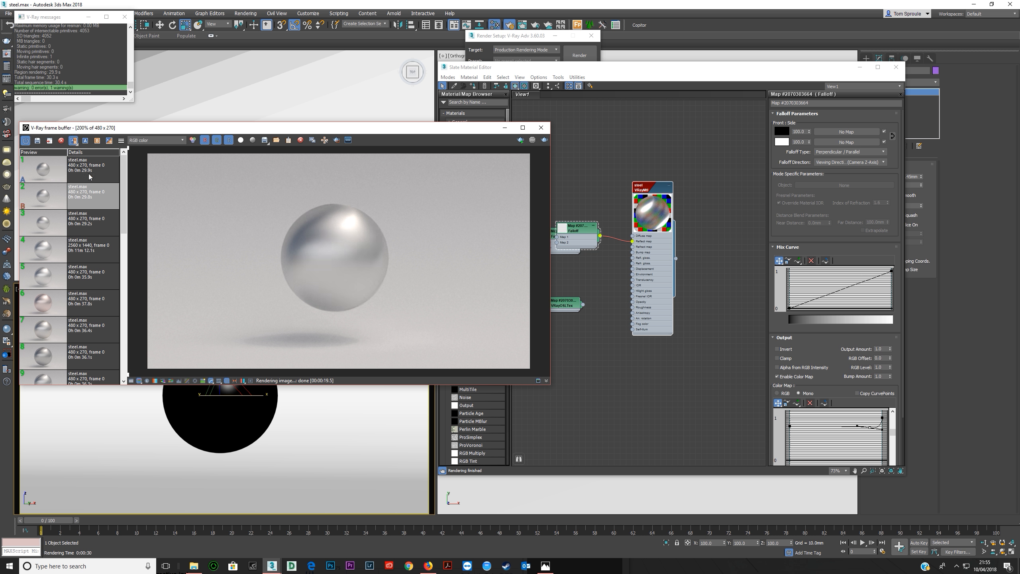
{"action": "left_click", "coordinate": [73, 140]}
{"action": "left_click_drag", "start_coordinate": [130, 149], "coordinate": [164, 183]}
{"action": "left_click_drag", "start_coordinate": [263, 155], "coordinate": [438, 253]}
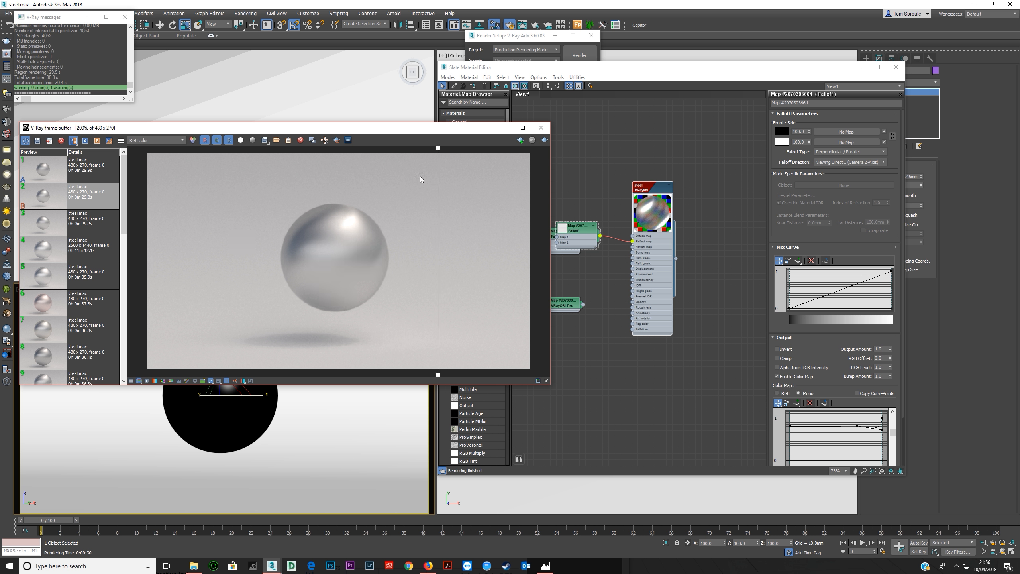
{"action": "left_click_drag", "start_coordinate": [438, 149], "coordinate": [453, 181]}
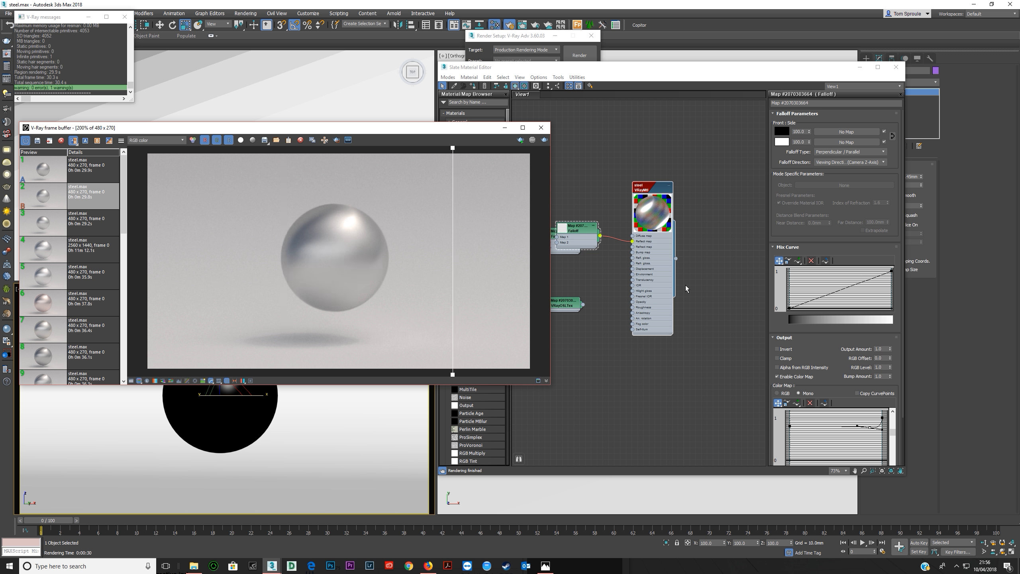
{"action": "left_click_drag", "start_coordinate": [453, 149], "coordinate": [309, 191]}
Return to the Falloff map's output curve and select its points
{"action": "left_click", "coordinate": [875, 428]}
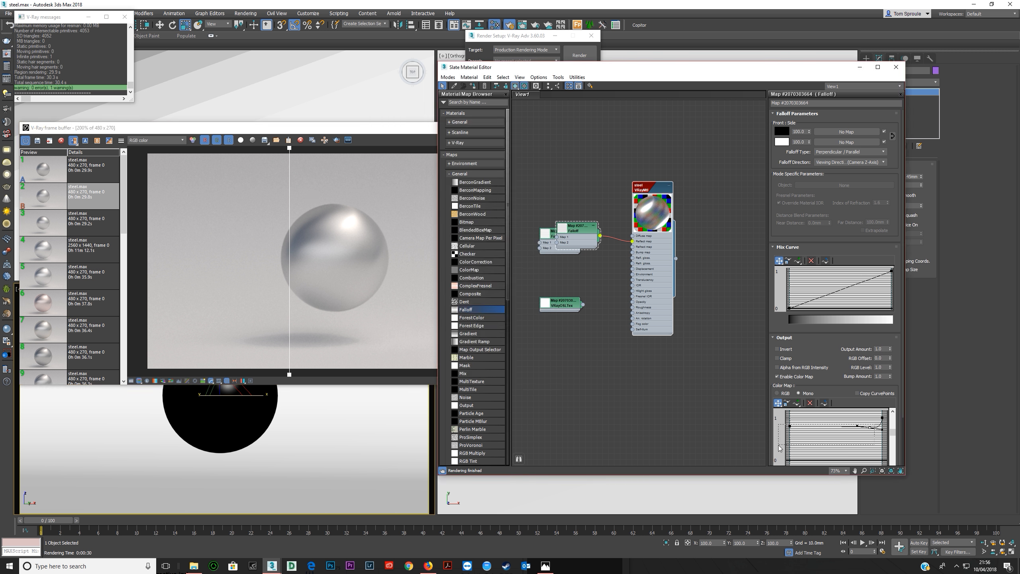